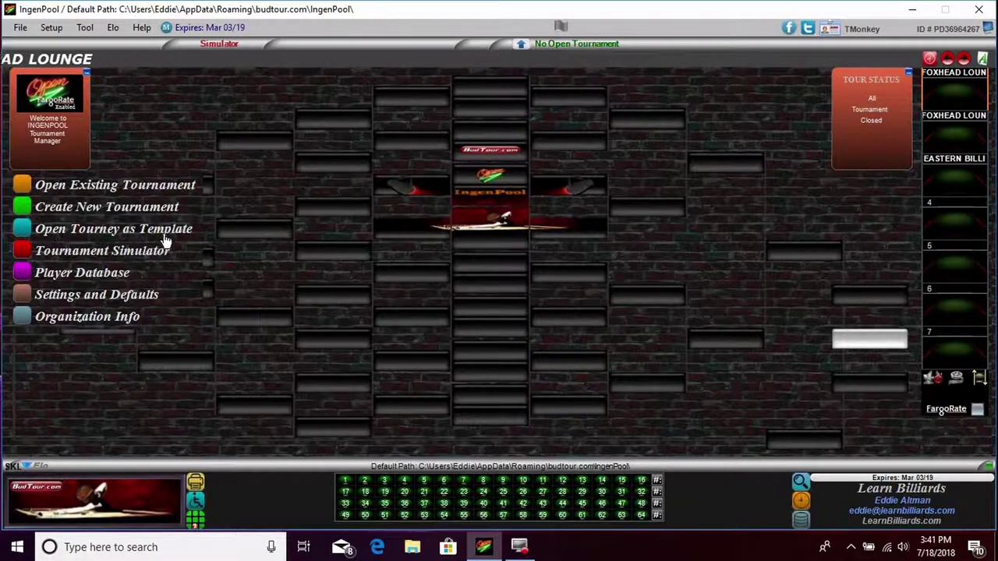
# - Browse the player database, view another player's details, then close it
pyautogui.click(107, 277)
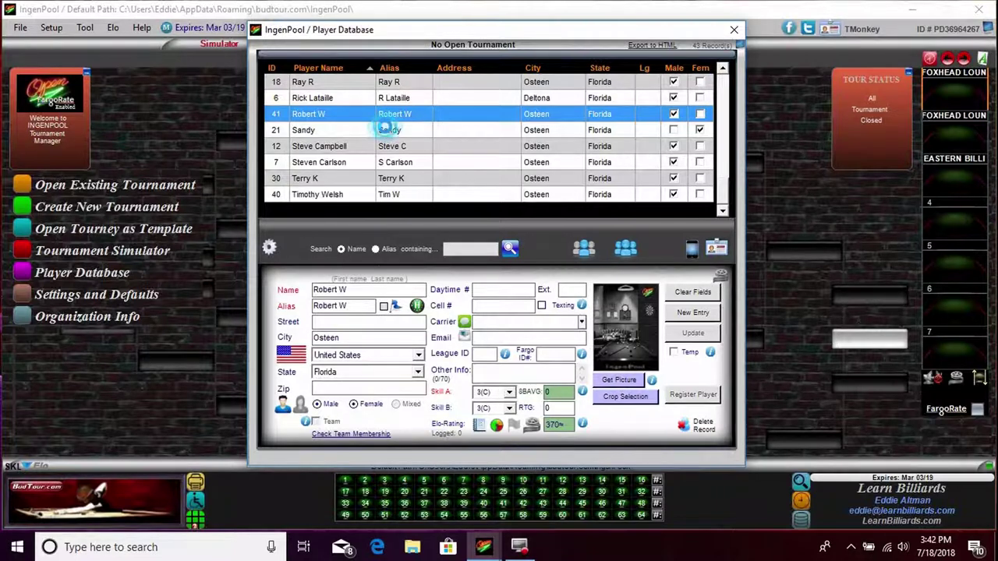
pyautogui.click(382, 129)
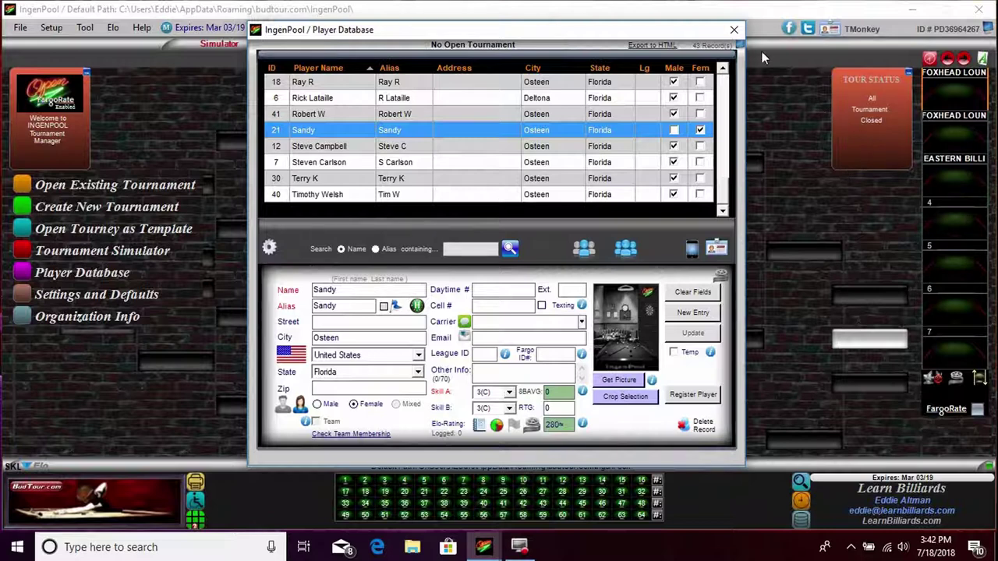
pyautogui.click(735, 32)
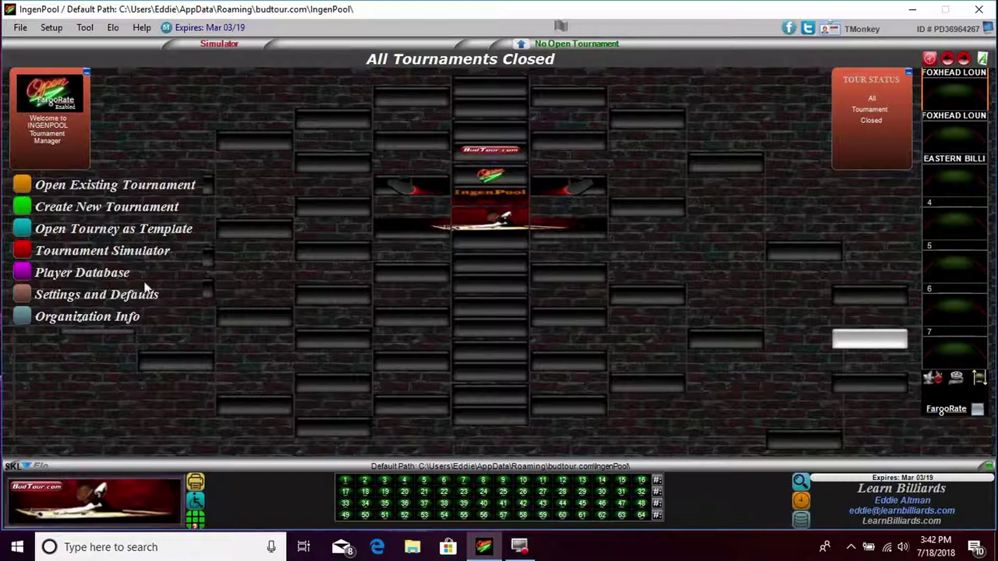
# - Put tables 1 and 2 into use, preview cornhole graphics, then restore billiard graphics
pyautogui.click(954, 91)
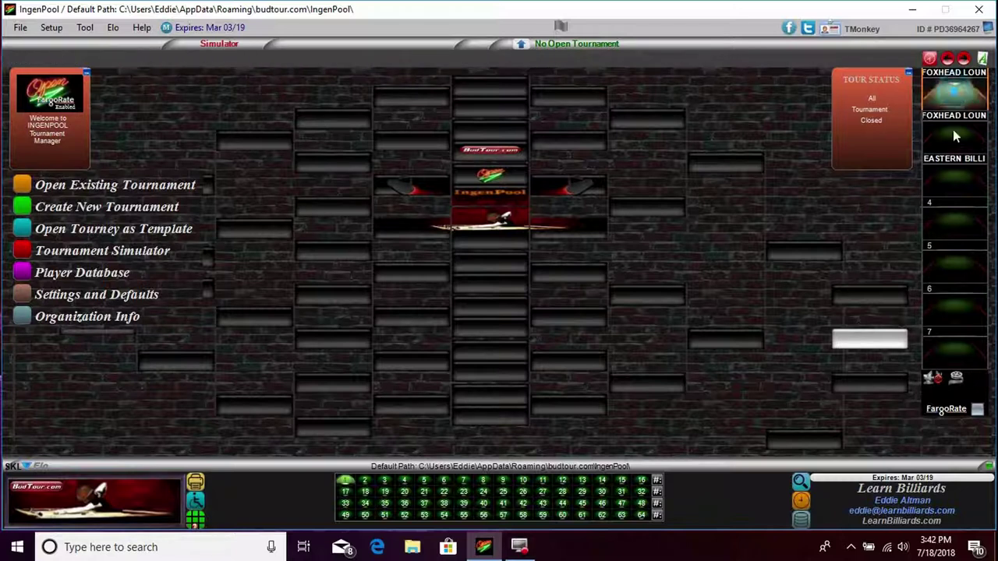
pyautogui.click(951, 141)
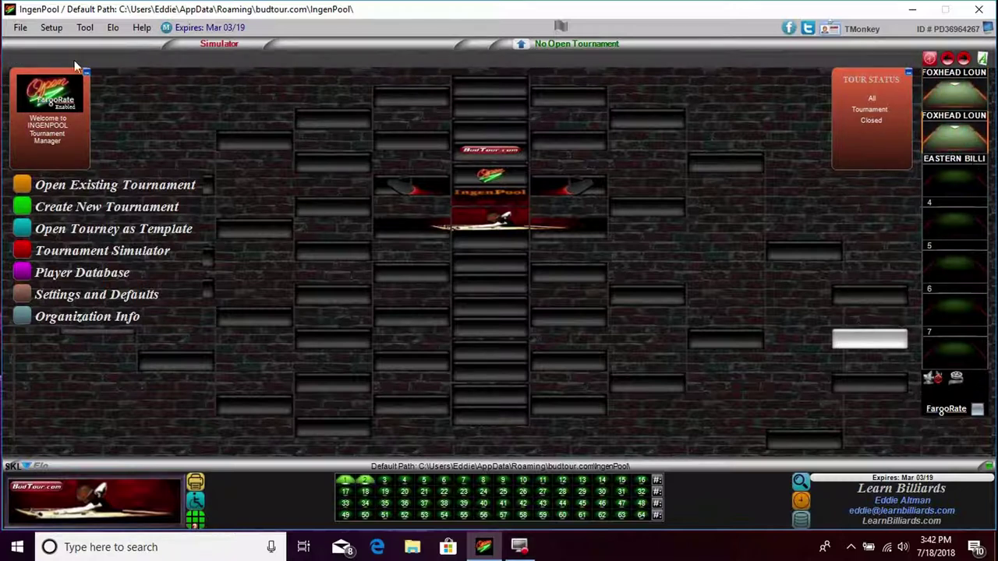
pyautogui.click(51, 28)
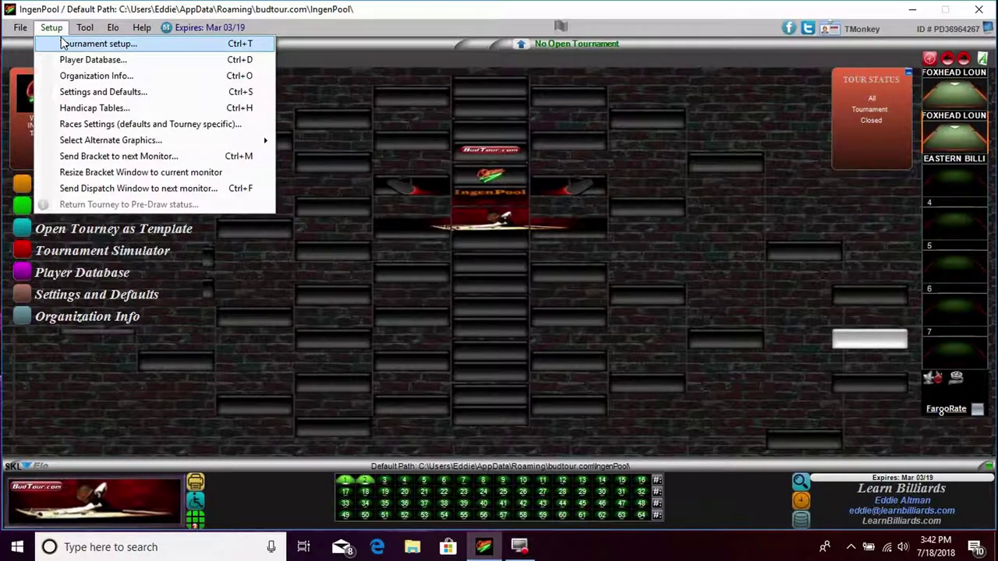
pyautogui.moveTo(110, 141)
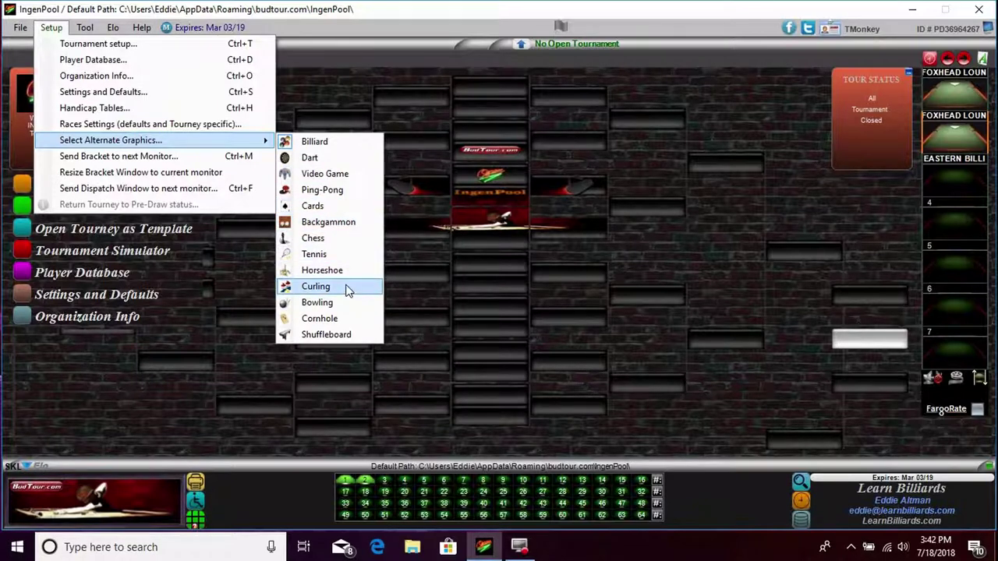
pyautogui.click(343, 318)
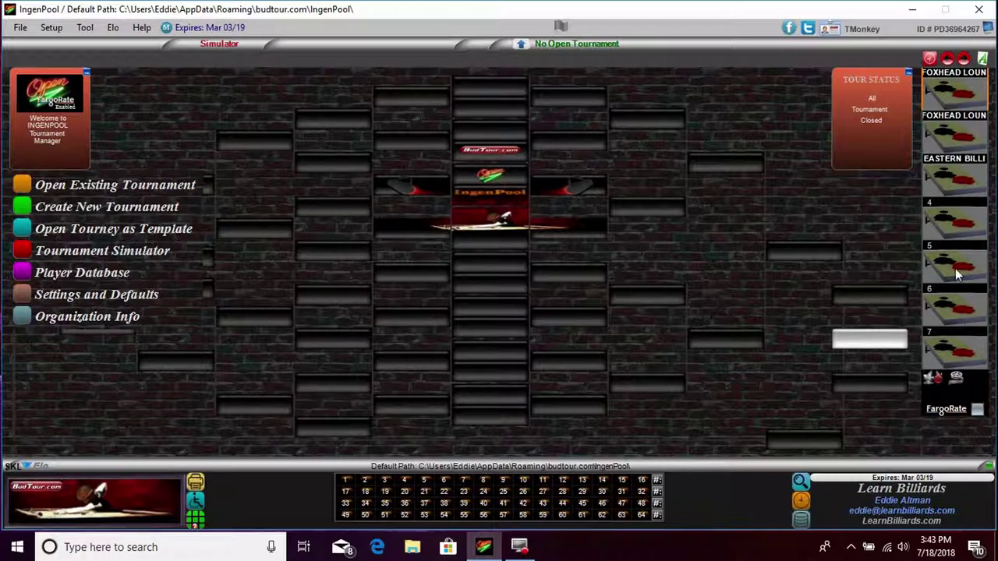
pyautogui.click(63, 31)
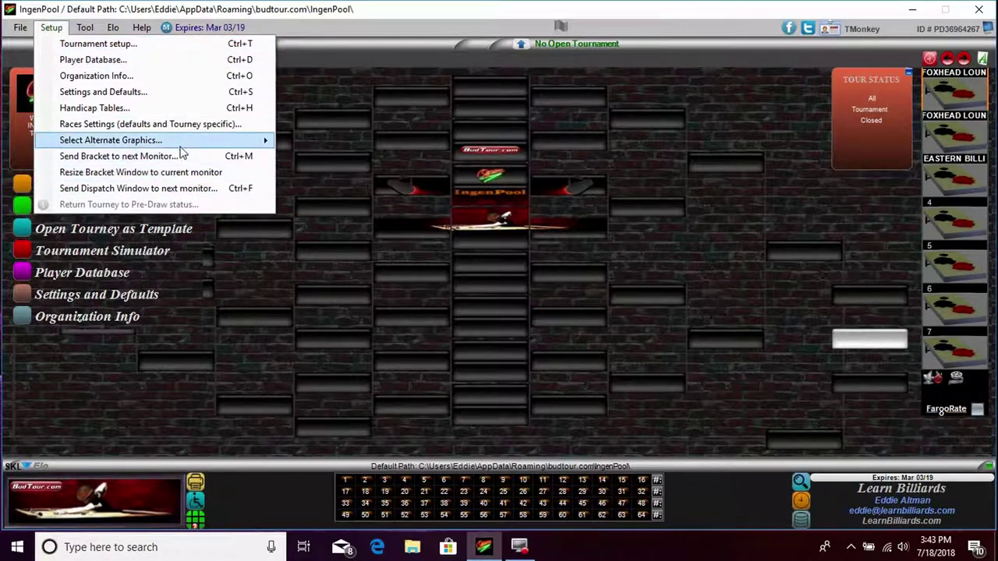
pyautogui.click(347, 143)
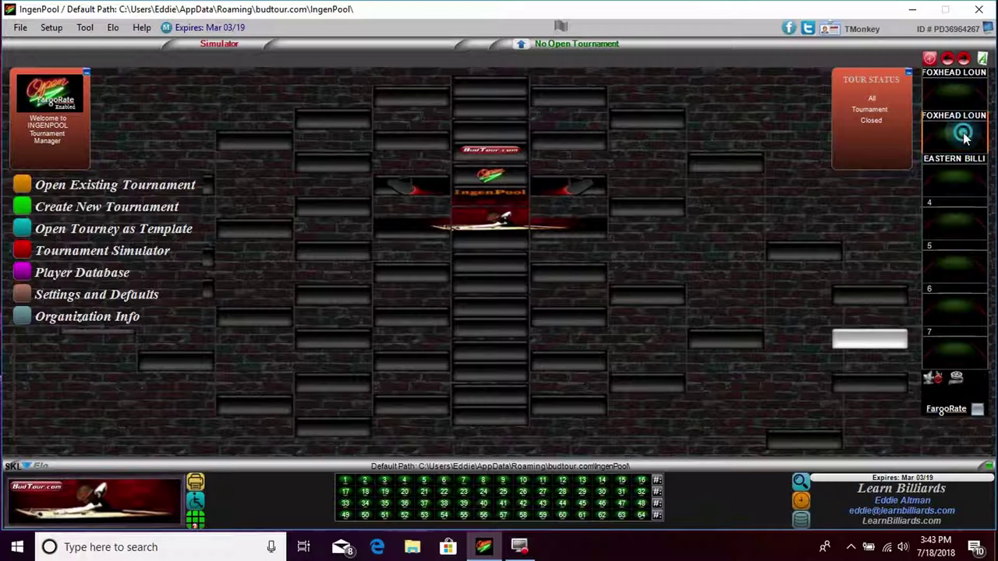
pyautogui.click(962, 269)
pyautogui.click(963, 308)
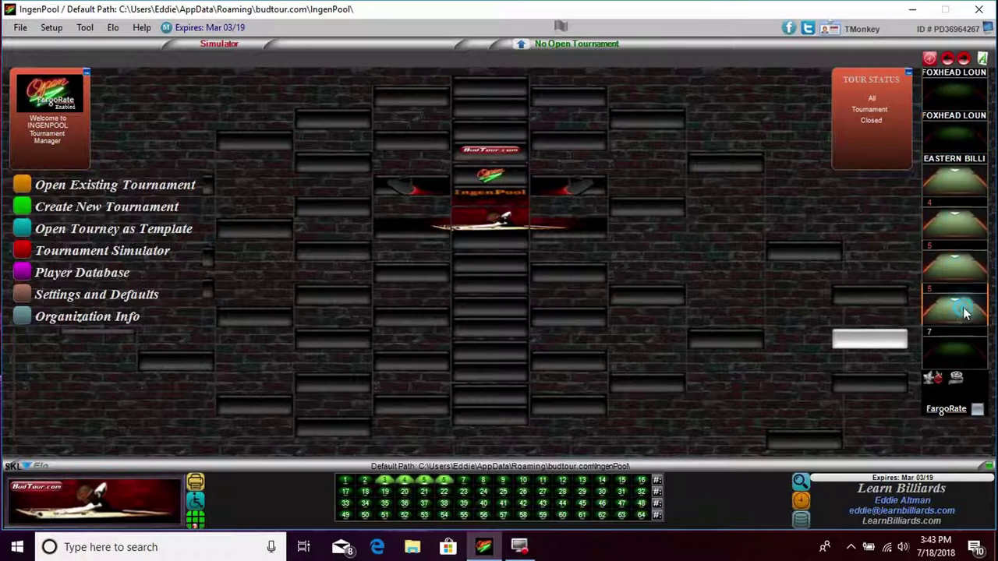
pyautogui.click(939, 131)
pyautogui.click(939, 93)
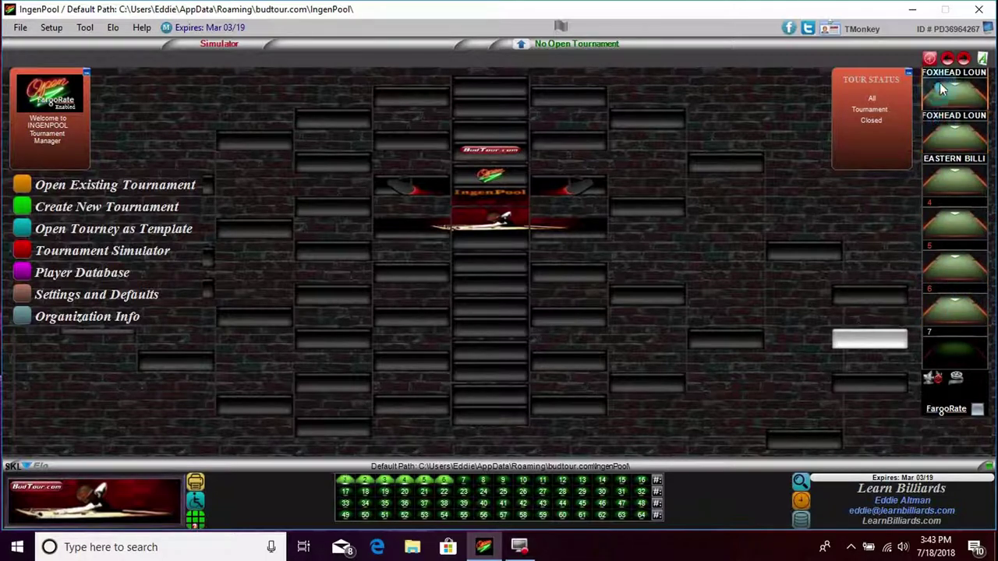
pyautogui.click(967, 312)
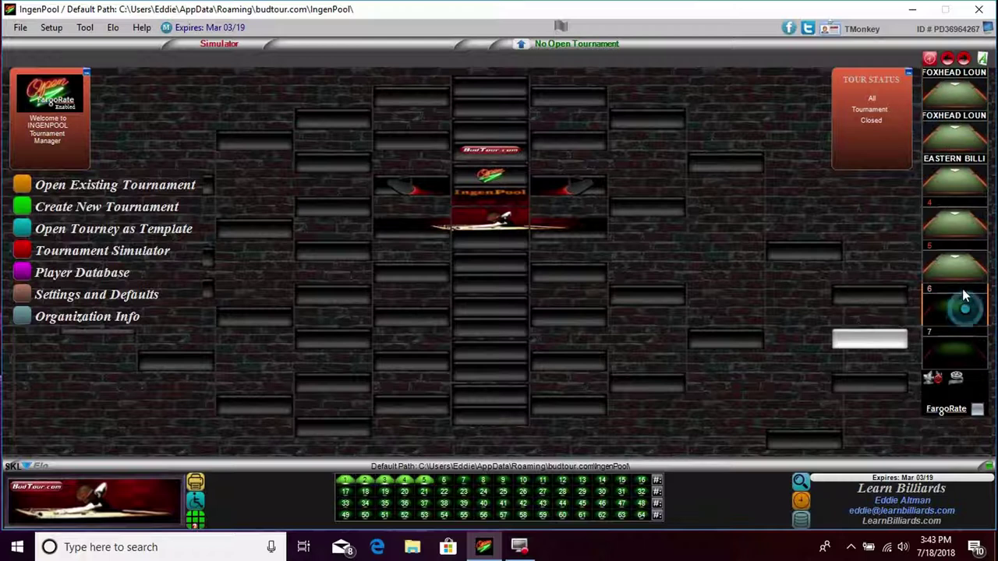
pyautogui.click(957, 266)
pyautogui.click(957, 220)
pyautogui.click(952, 185)
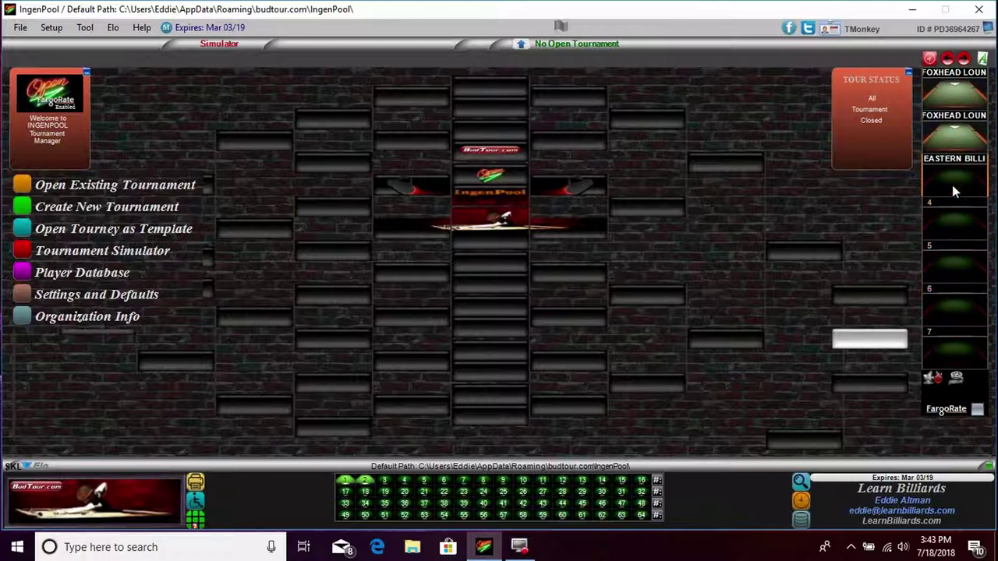
pyautogui.click(951, 138)
pyautogui.click(948, 95)
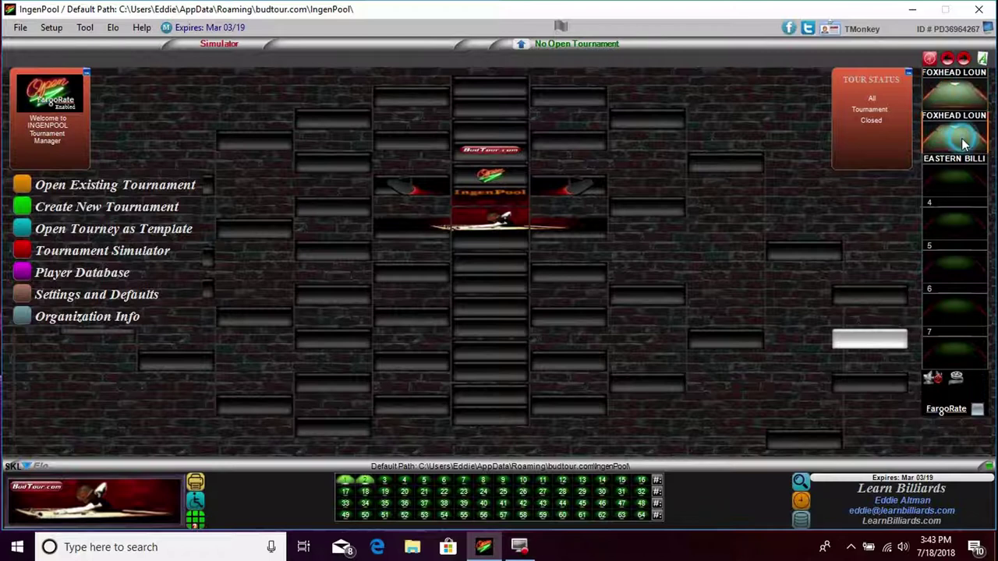
pyautogui.click(953, 134)
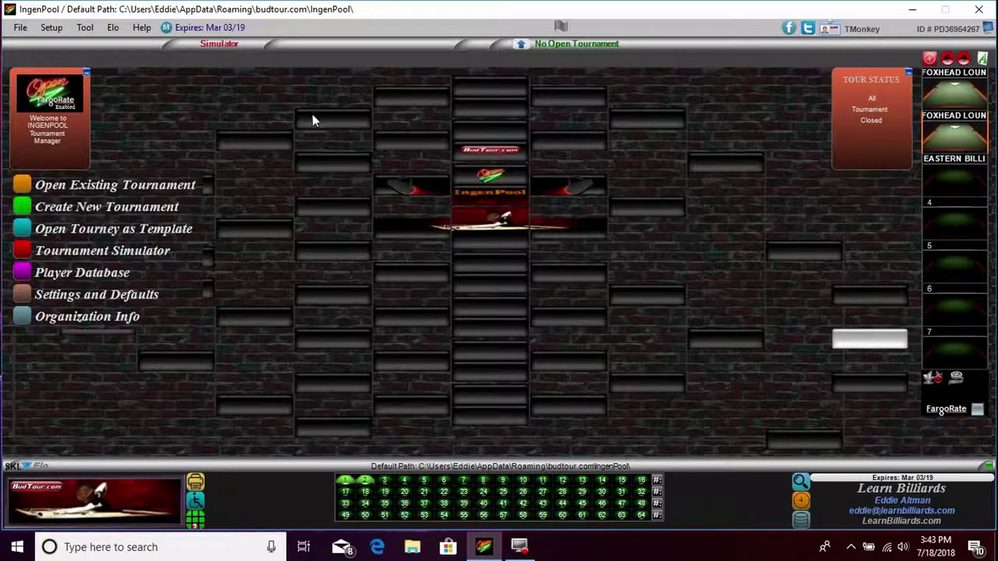
# - Run the Tournament Simulator with 6 players in single-elimination format
pyautogui.click(85, 255)
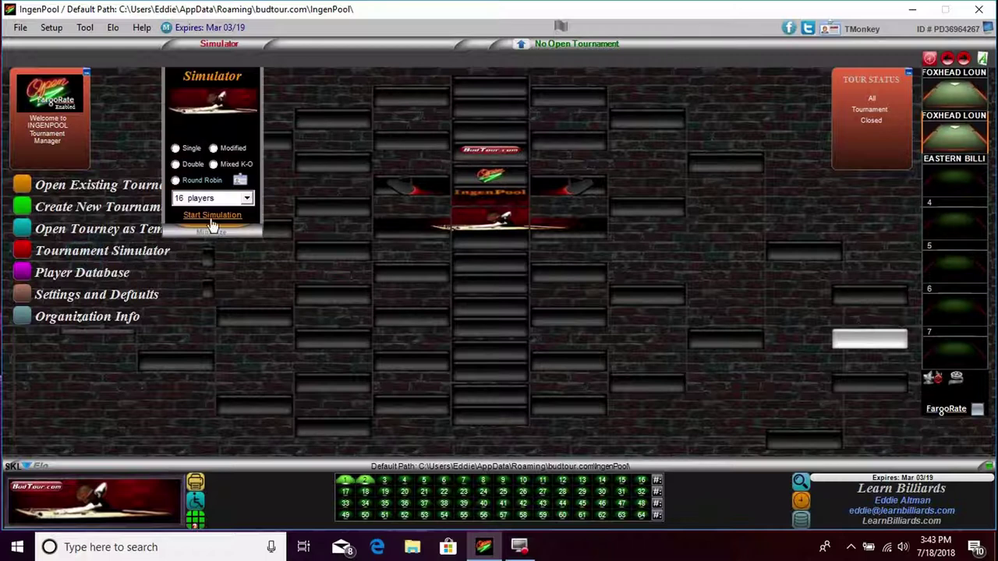
pyautogui.click(247, 201)
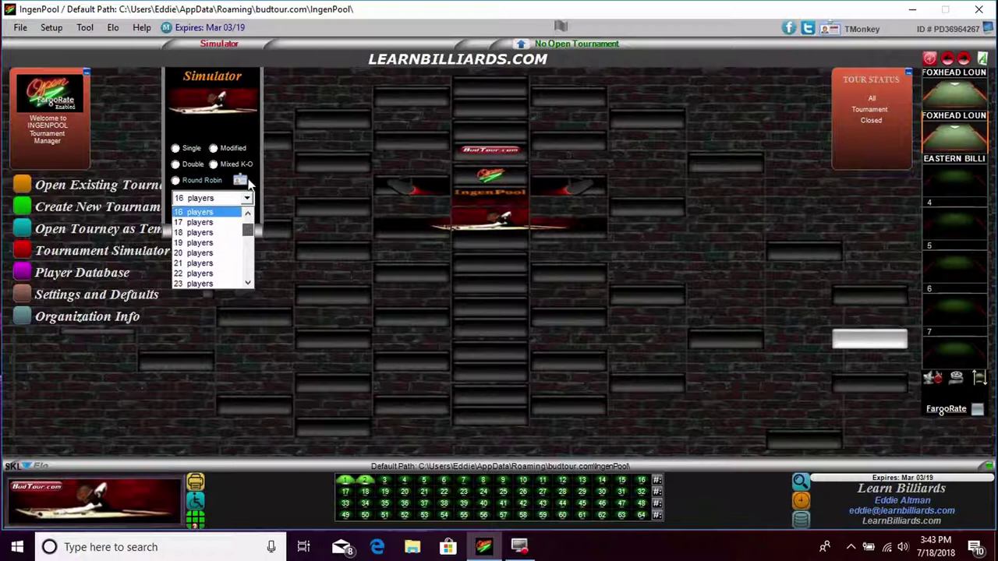
pyautogui.moveTo(249, 231); pyautogui.dragTo(247, 218)
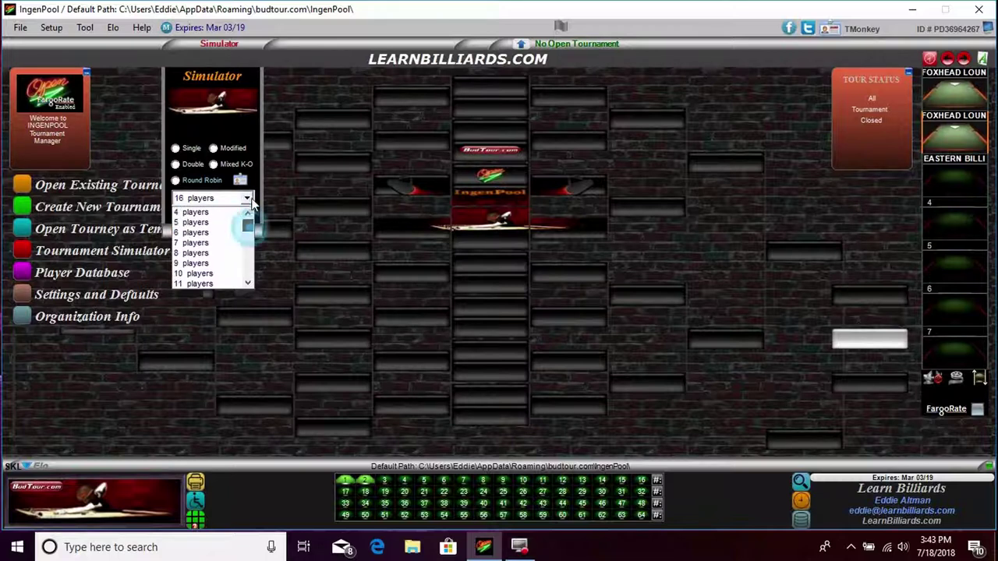
pyautogui.click(211, 232)
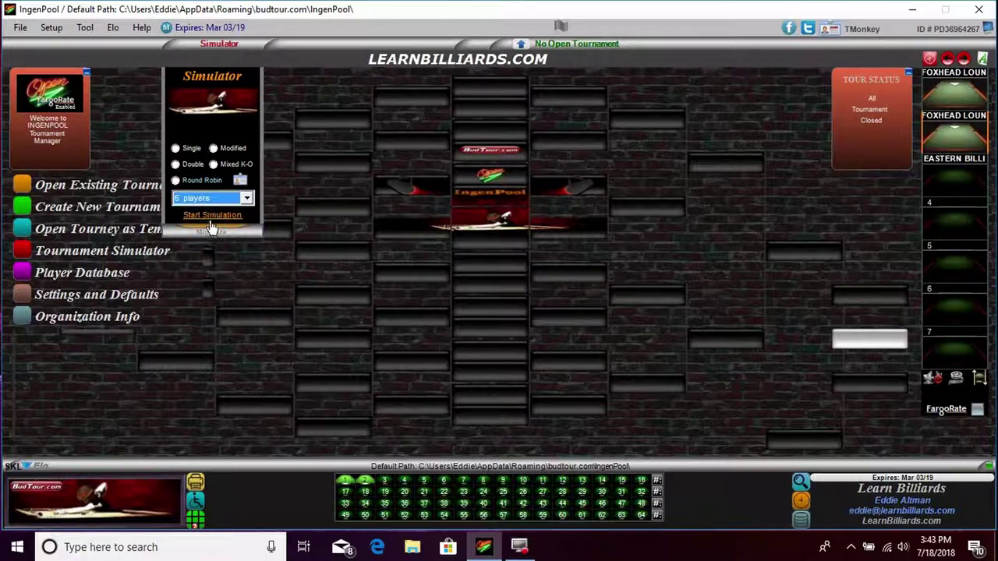
pyautogui.click(176, 149)
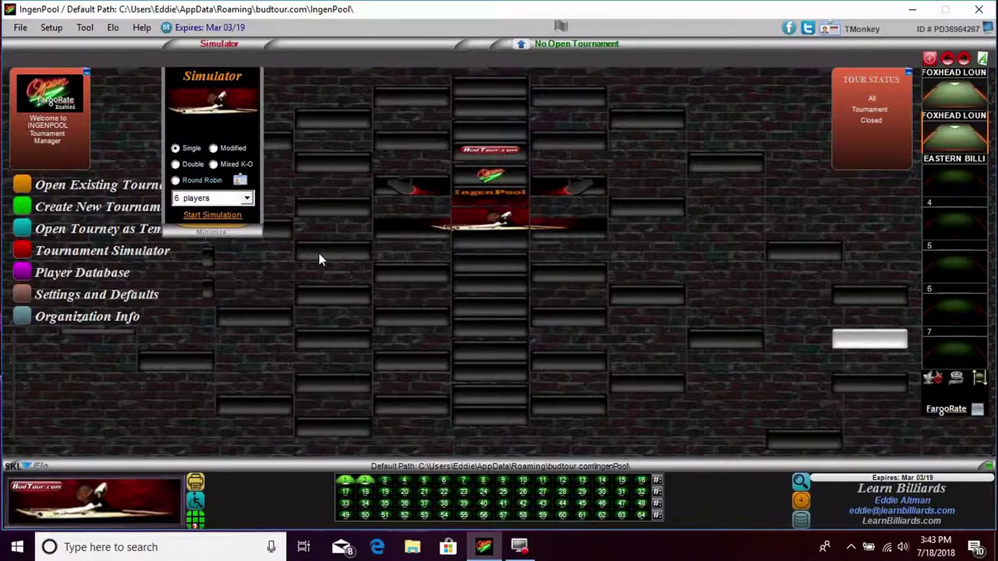
pyautogui.click(212, 215)
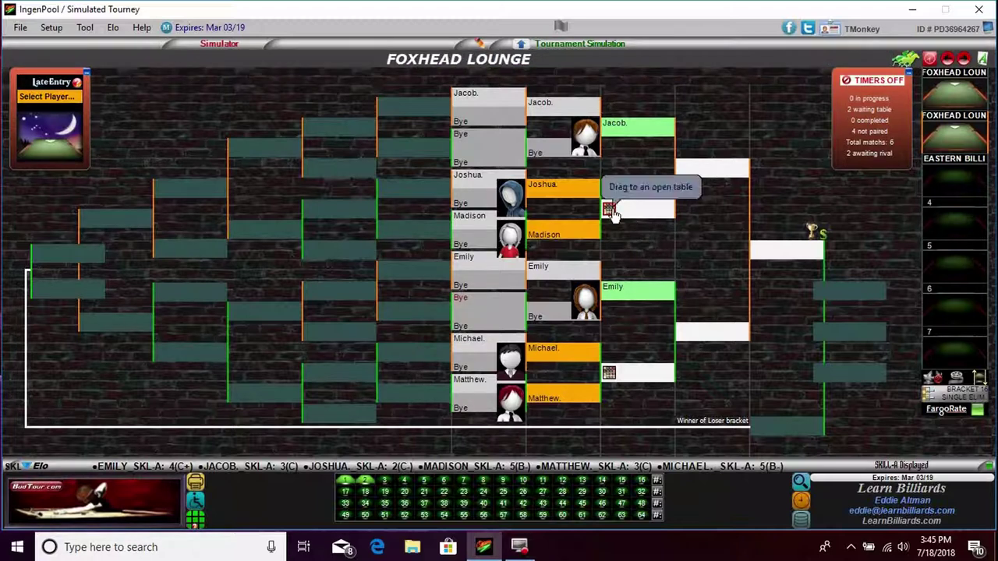
# - Place the two waiting first-round matches on tables 1 and 2, muting the computer's audio
pyautogui.moveTo(612, 215)
pyautogui.mouseDown()
pyautogui.moveTo(696, 206)
pyautogui.moveTo(608, 216)
pyautogui.mouseUp()
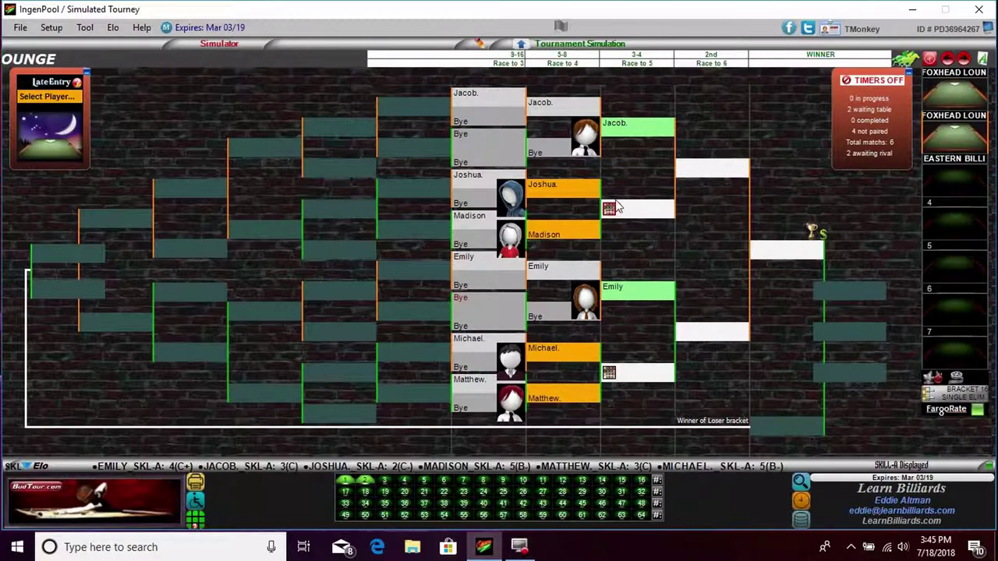
pyautogui.moveTo(607, 216); pyautogui.dragTo(961, 92)
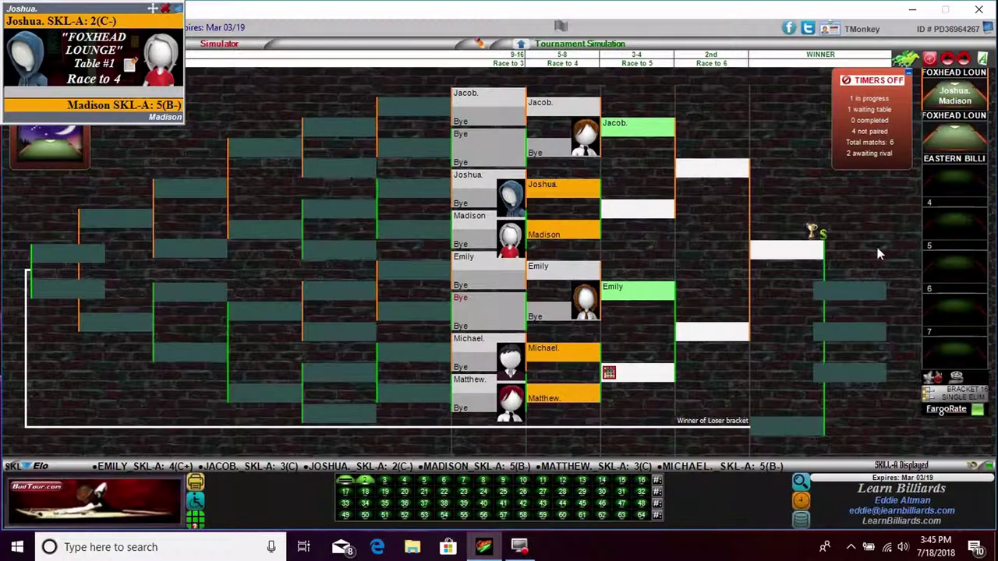
pyautogui.click(902, 548)
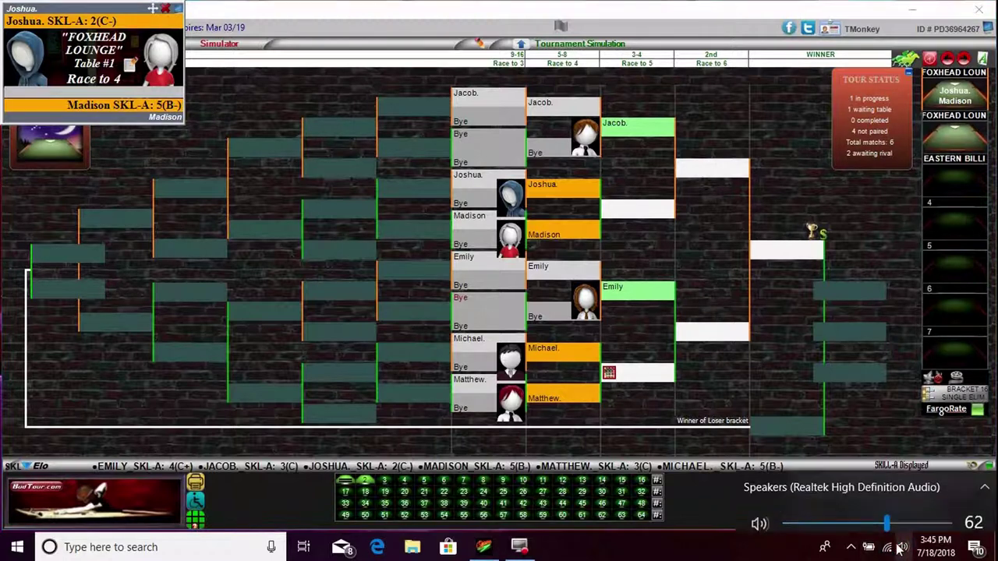
pyautogui.click(758, 512)
pyautogui.click(873, 238)
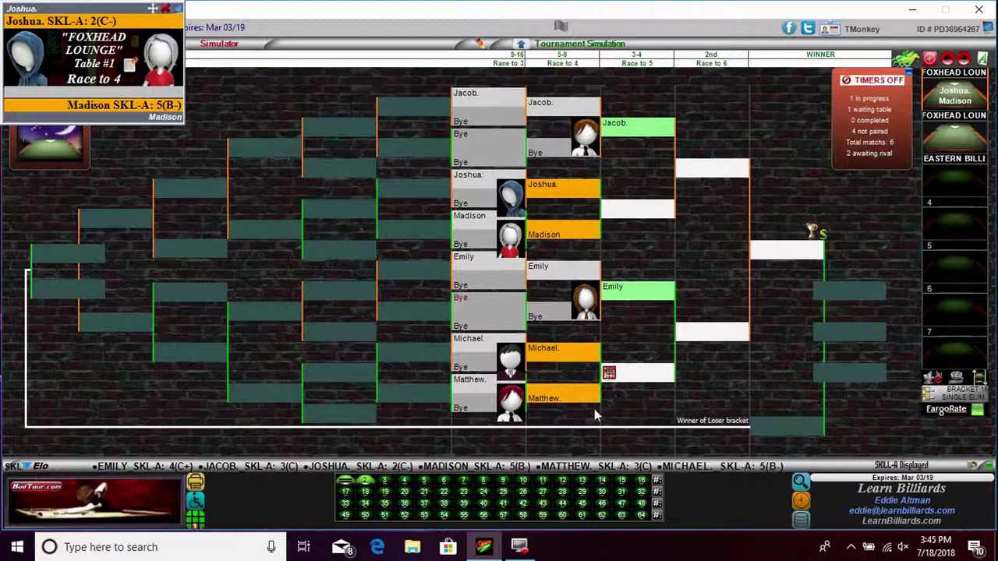
pyautogui.moveTo(609, 374)
pyautogui.mouseDown()
pyautogui.moveTo(919, 223)
pyautogui.moveTo(955, 134)
pyautogui.mouseUp()
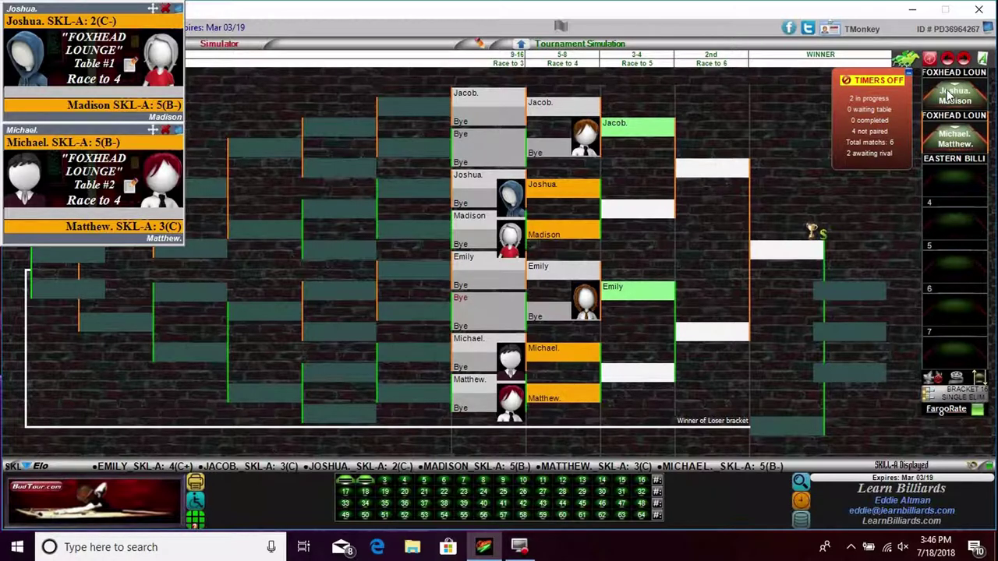
# - Record Joshua's 4-0 win over Madison on table 1
pyautogui.click(948, 92)
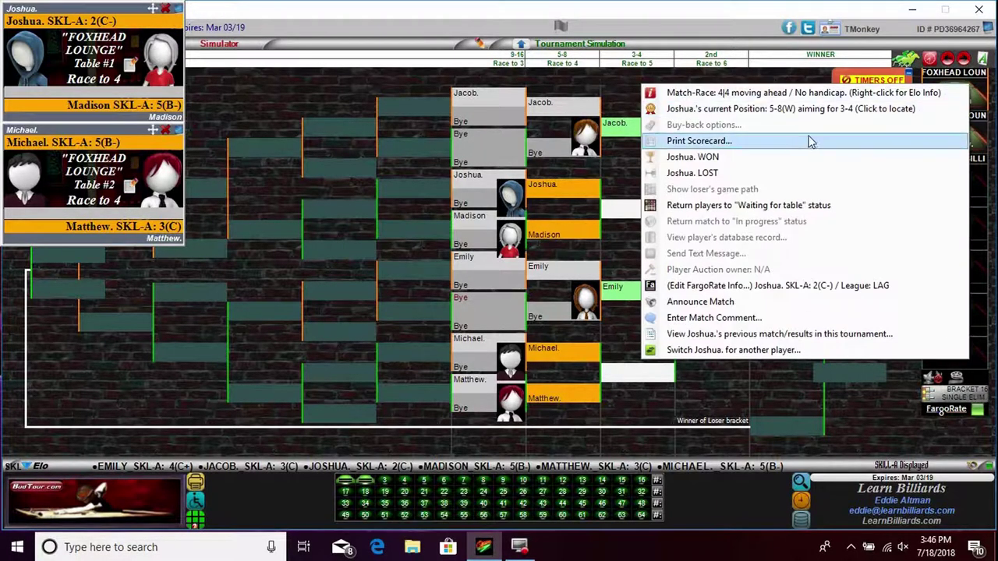
pyautogui.click(724, 157)
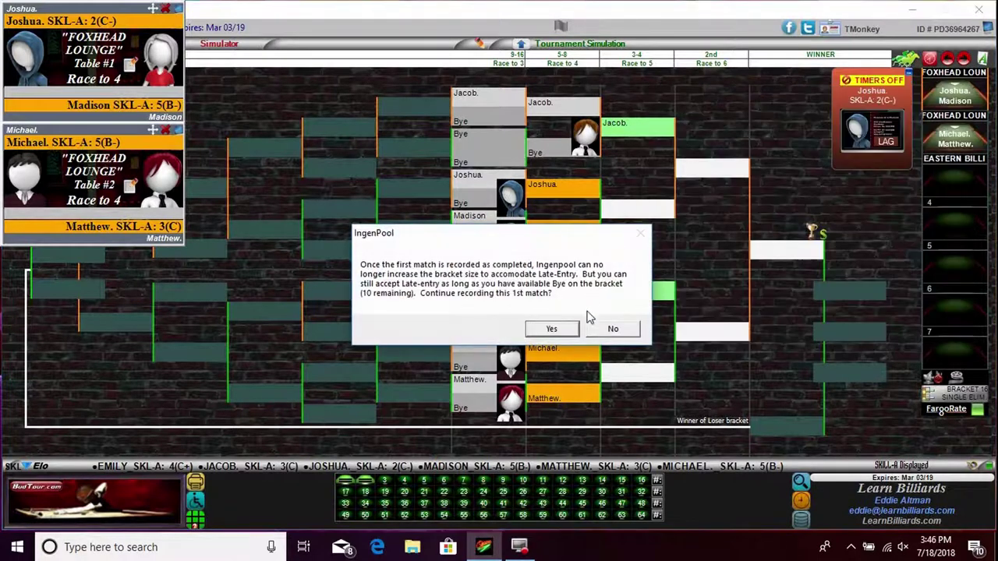
pyautogui.click(538, 328)
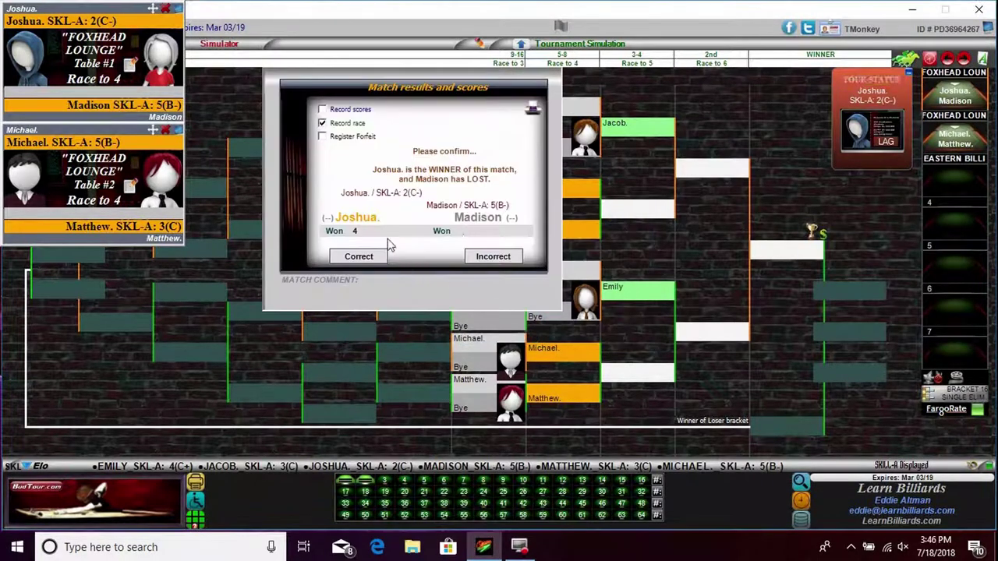
pyautogui.write('0')
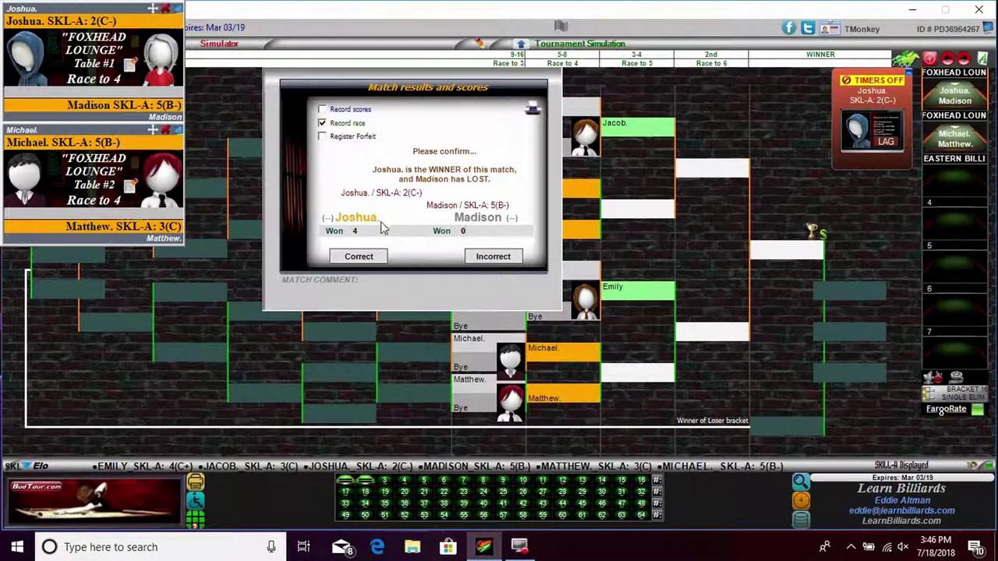
pyautogui.click(366, 257)
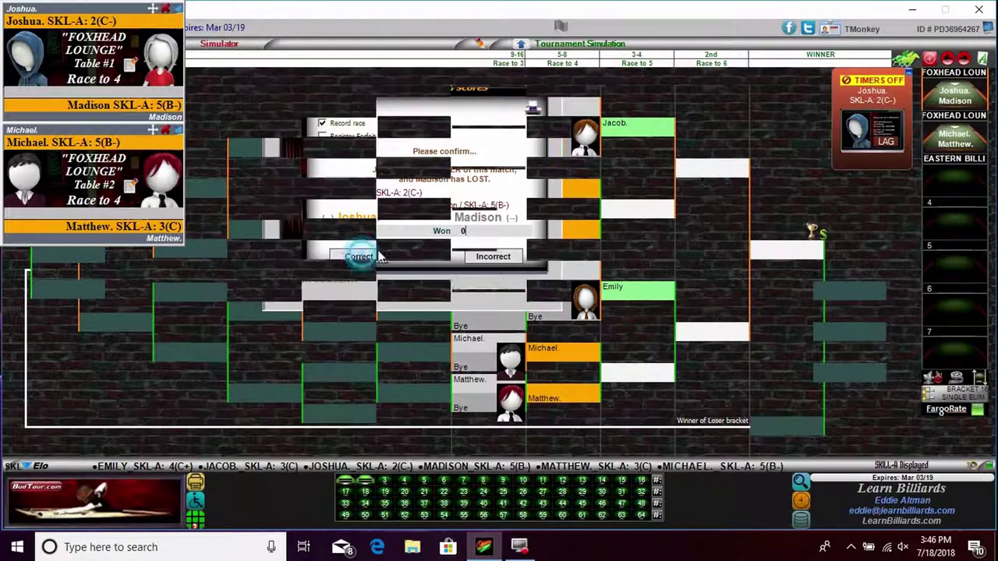
# - Record Michael's 4-0 win over Matthew, then seat both semifinals on tables 1 and 2
pyautogui.rightClick(963, 140)
pyautogui.click(729, 196)
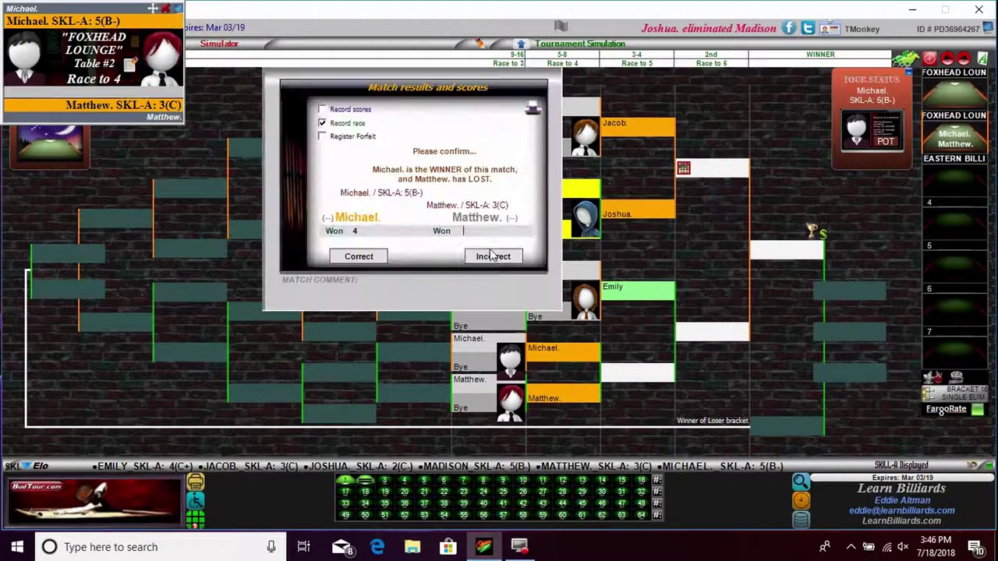
pyautogui.write('0')
pyautogui.click(381, 258)
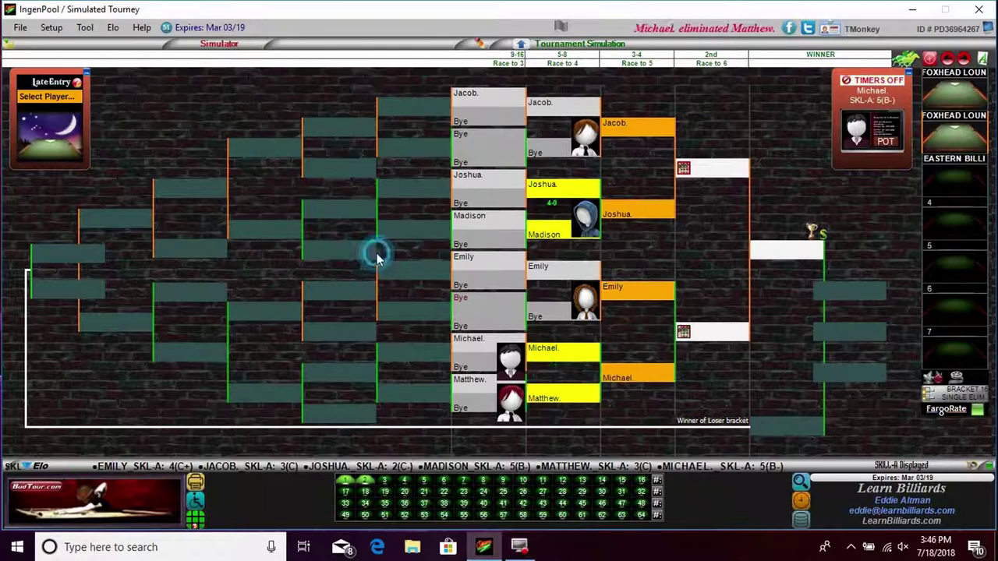
pyautogui.click(683, 333)
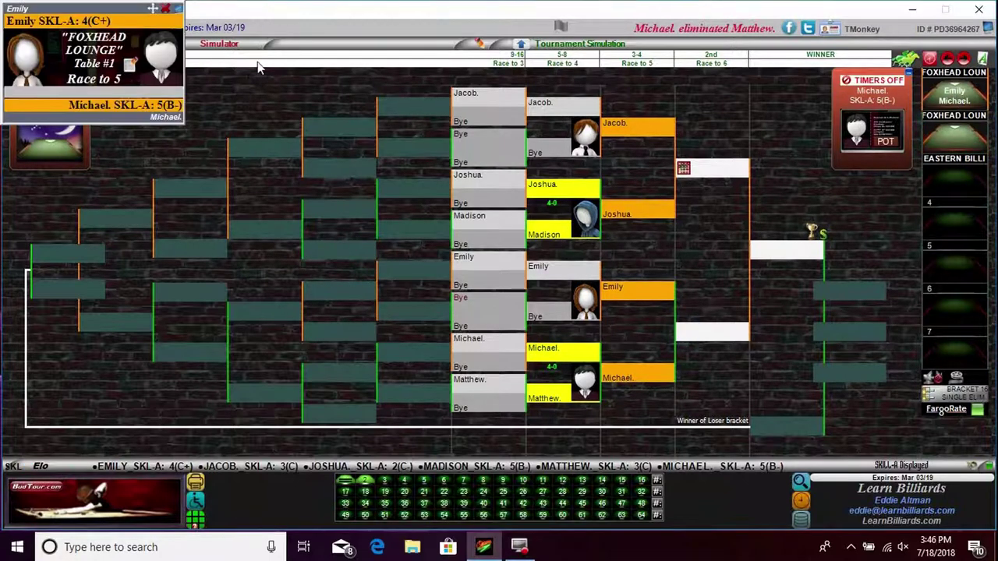
pyautogui.moveTo(683, 168); pyautogui.dragTo(701, 170)
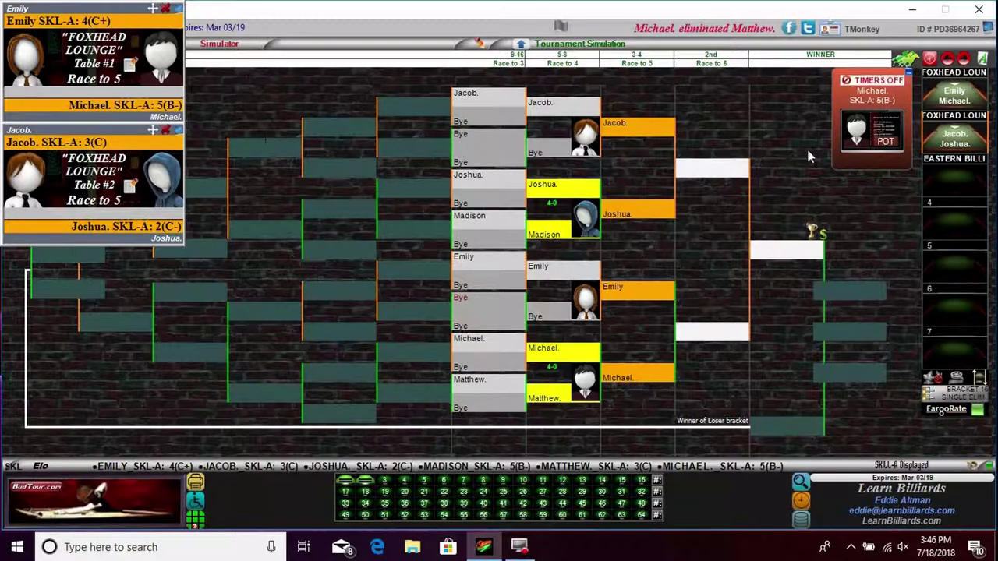
# - Record Emily's 5-0 semifinal win over Michael
pyautogui.click(952, 94)
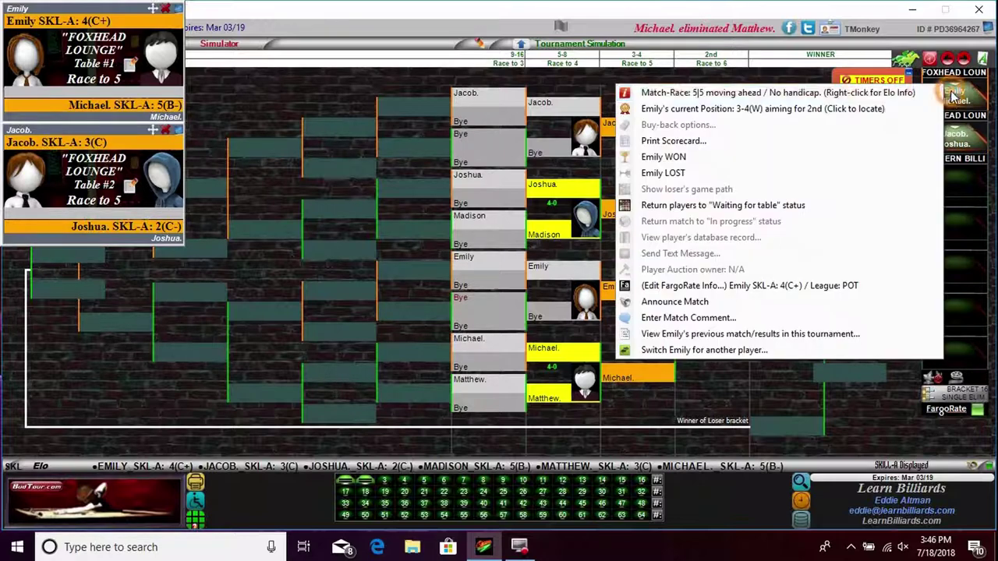
pyautogui.click(697, 155)
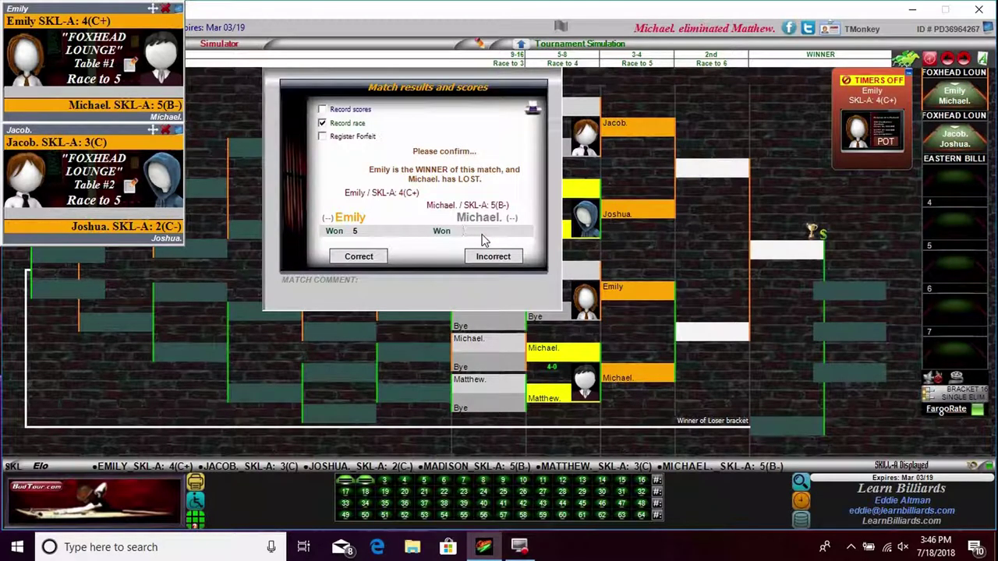
pyautogui.write('0')
pyautogui.click(350, 260)
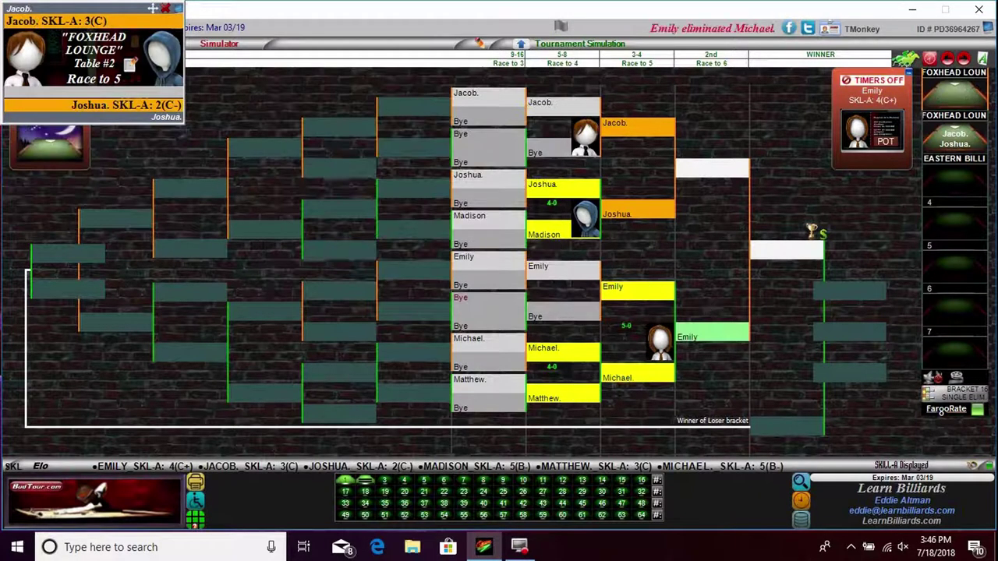
# - Record Joshua's 5-0 win over Jacob and put the final on table 1
pyautogui.rightClick(965, 148)
pyautogui.click(647, 210)
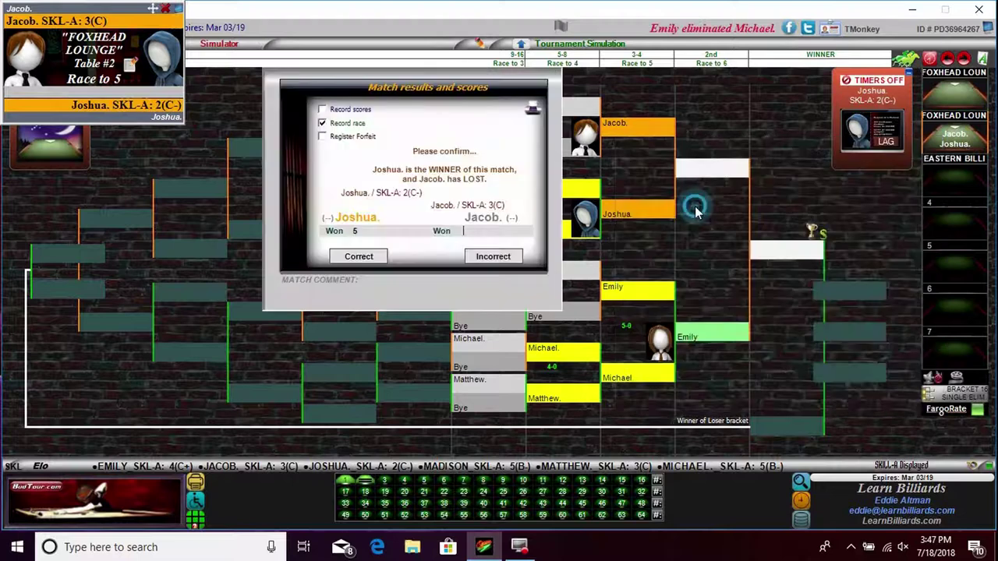
pyautogui.press('Return')
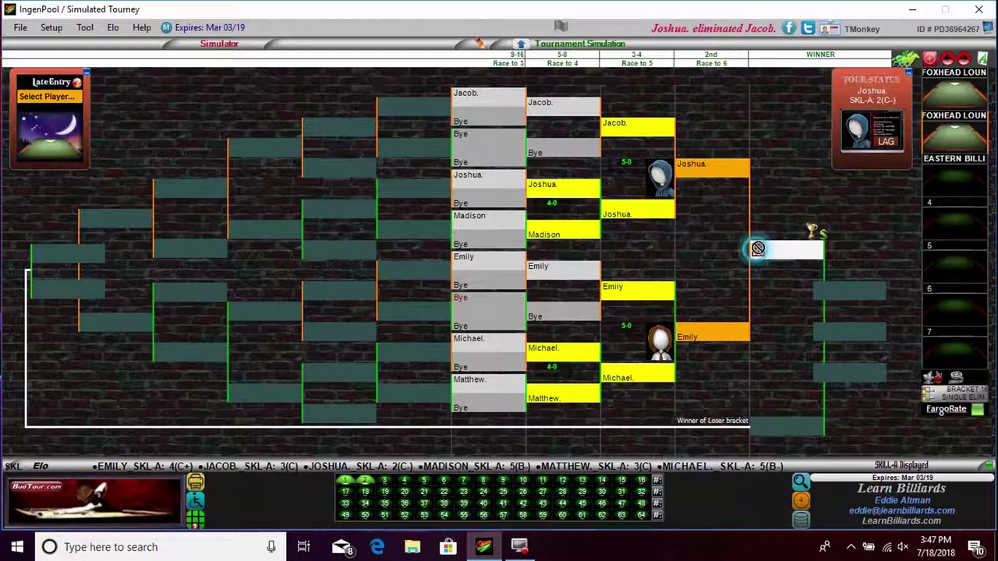
pyautogui.moveTo(757, 248); pyautogui.dragTo(960, 75)
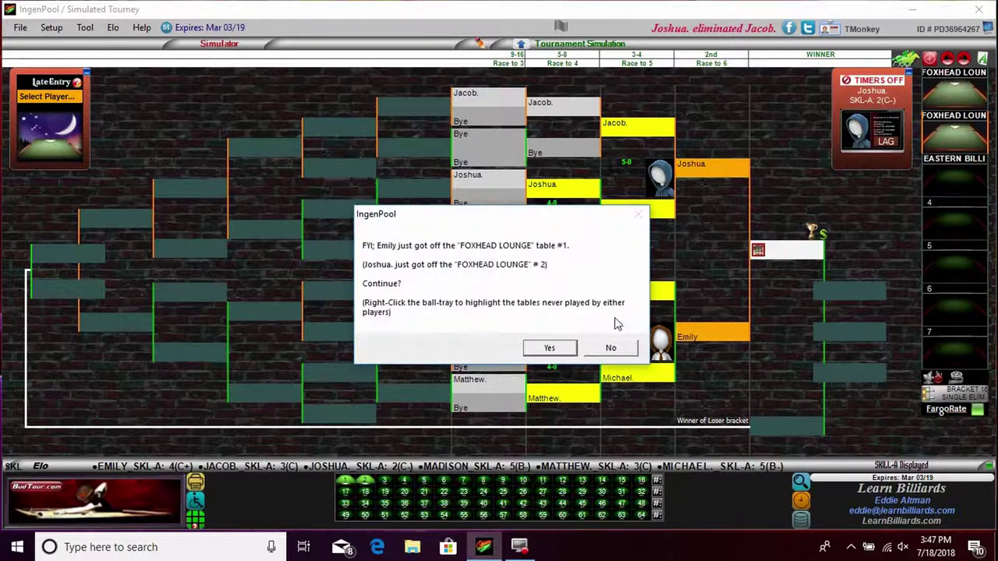
# - Start the final and record Emily's 6-0 win over Joshua, confirming her as champion
pyautogui.click(554, 352)
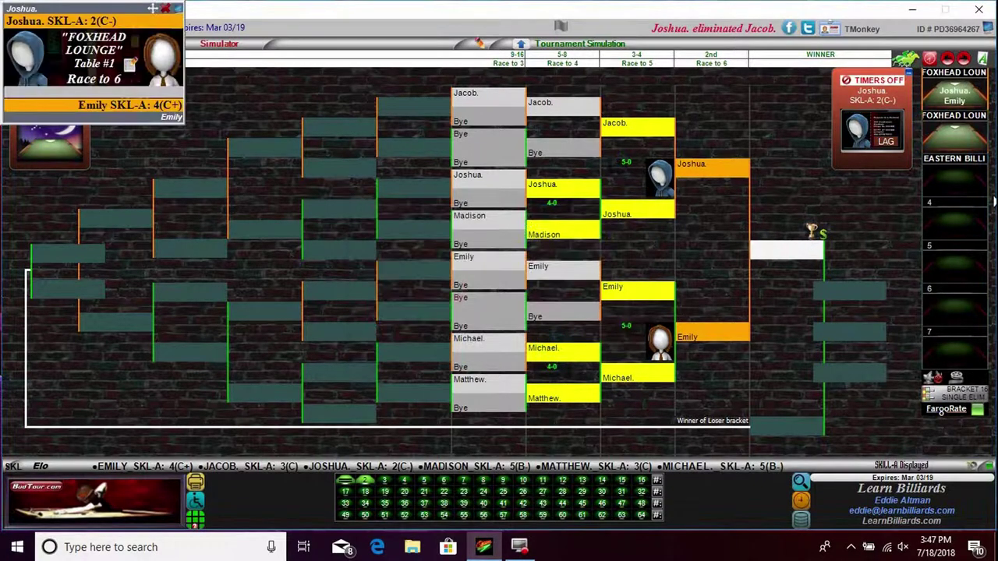
pyautogui.rightClick(953, 98)
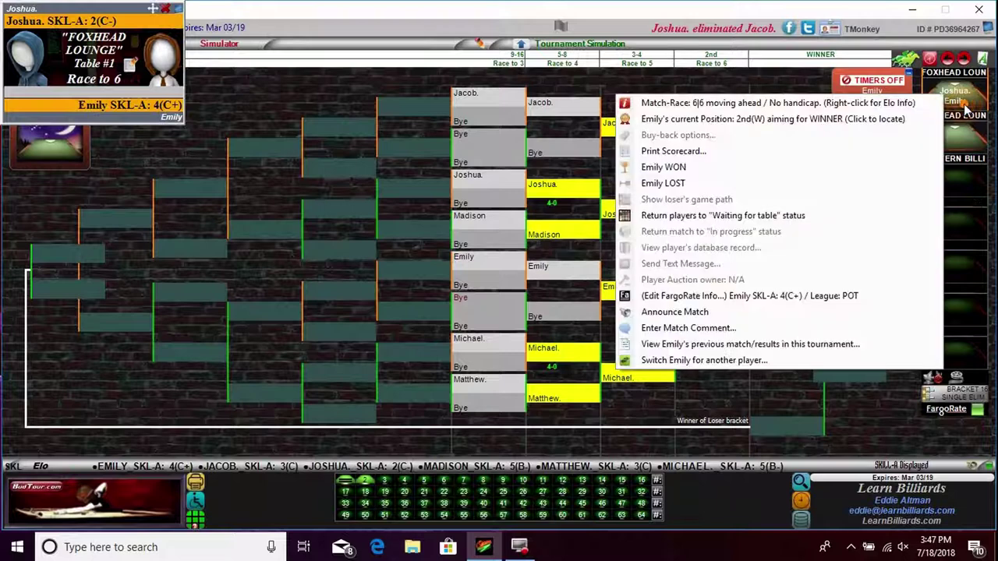
pyautogui.click(763, 170)
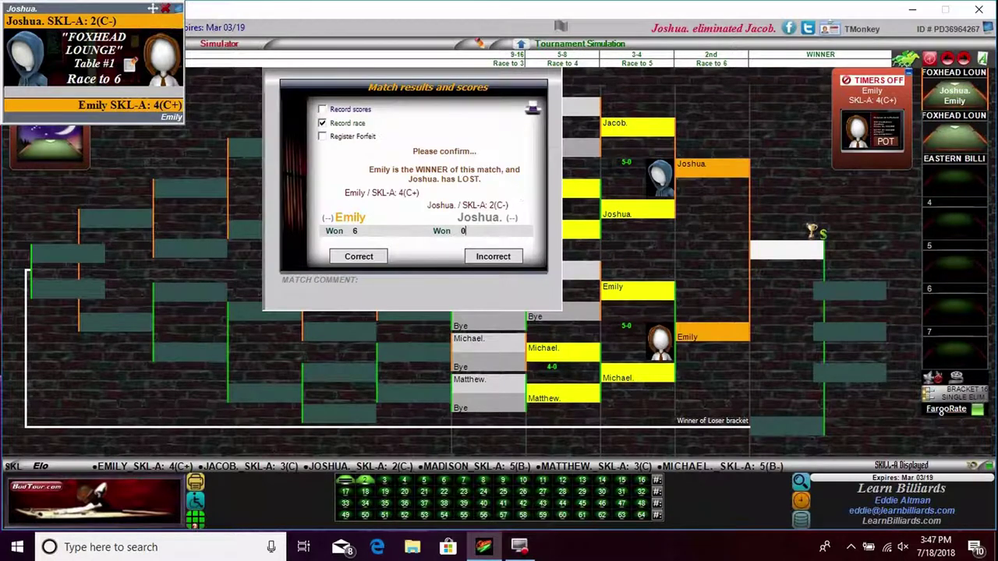
pyautogui.click(358, 257)
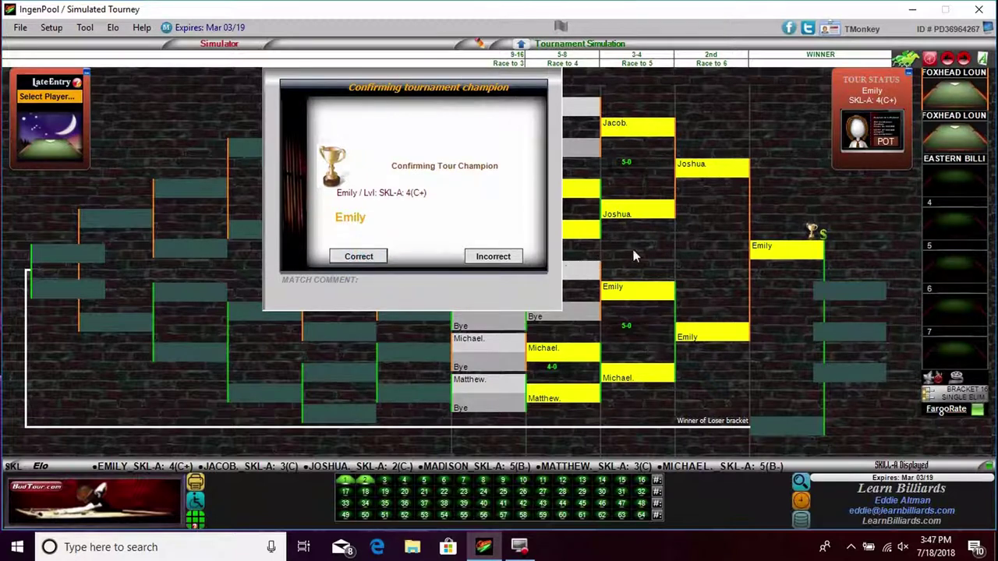
pyautogui.press('Return')
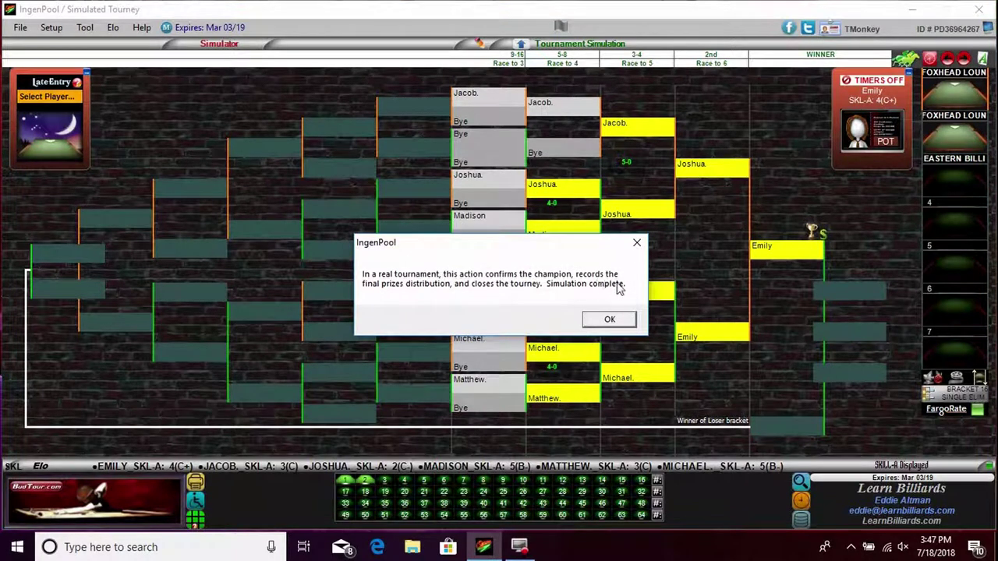
pyautogui.click(608, 321)
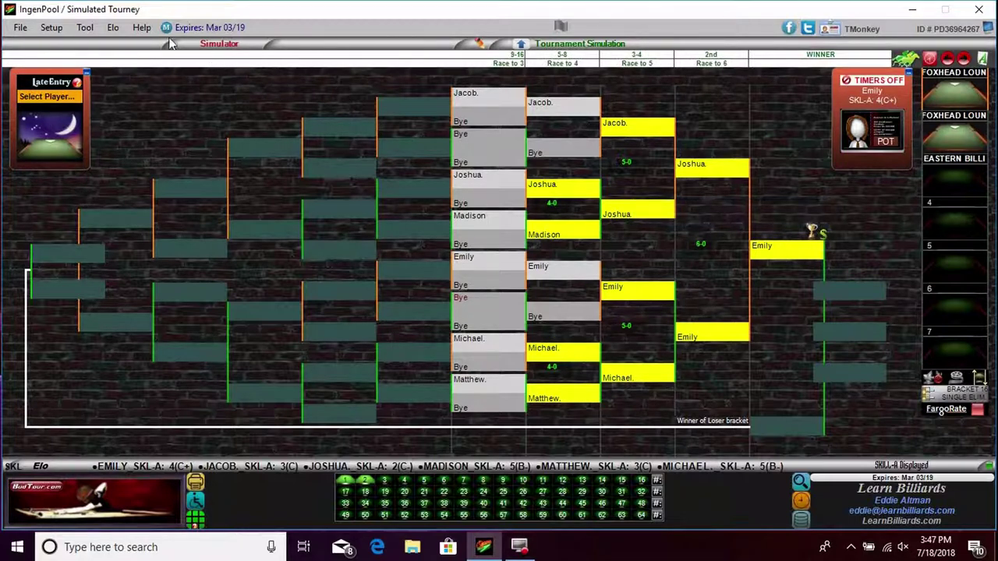
# - Spin the door-prize wheel twice, drawing Jacob then Michael, and close it
pyautogui.click(84, 31)
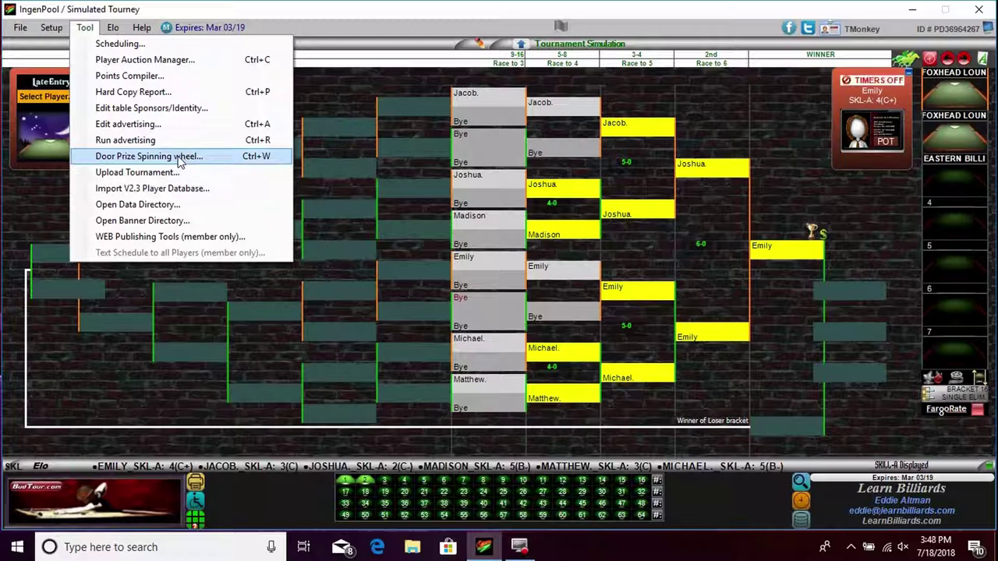
pyautogui.click(178, 157)
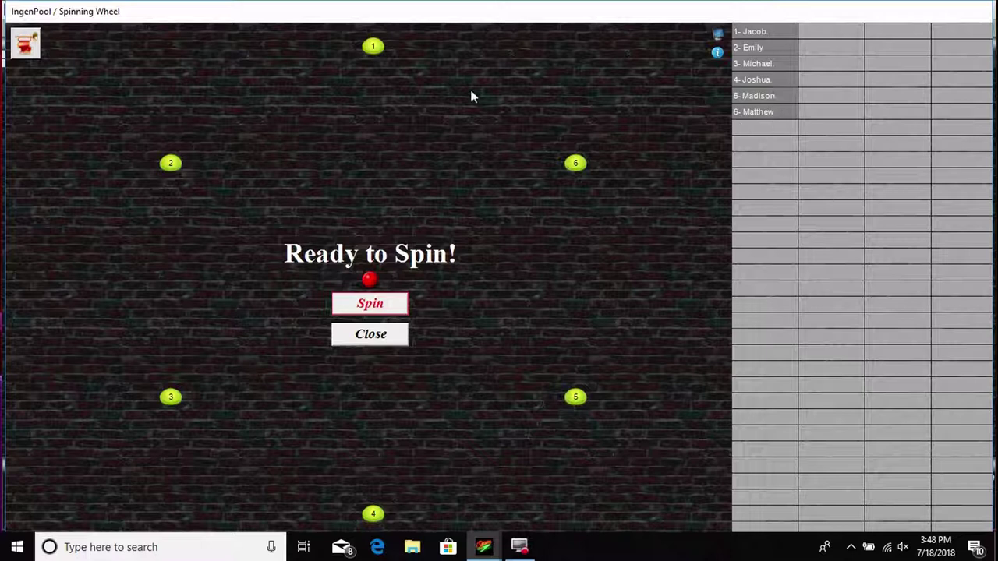
pyautogui.click(374, 310)
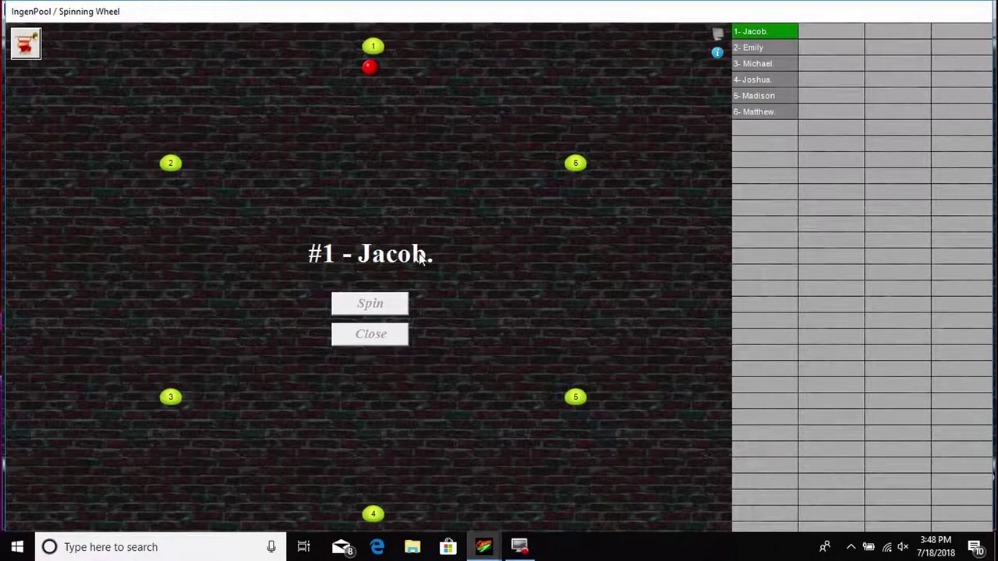
pyautogui.click(717, 34)
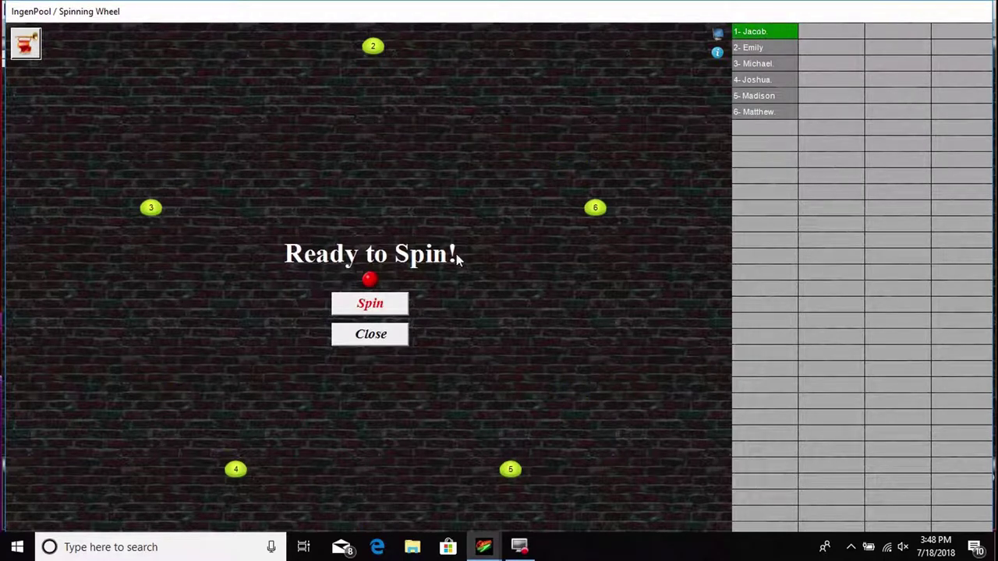
pyautogui.click(400, 304)
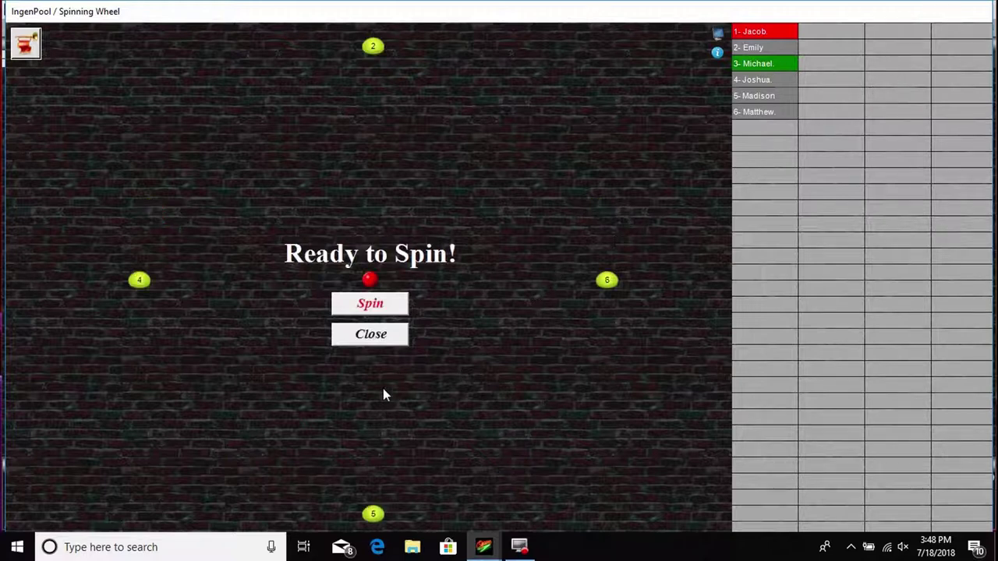
pyautogui.click(366, 343)
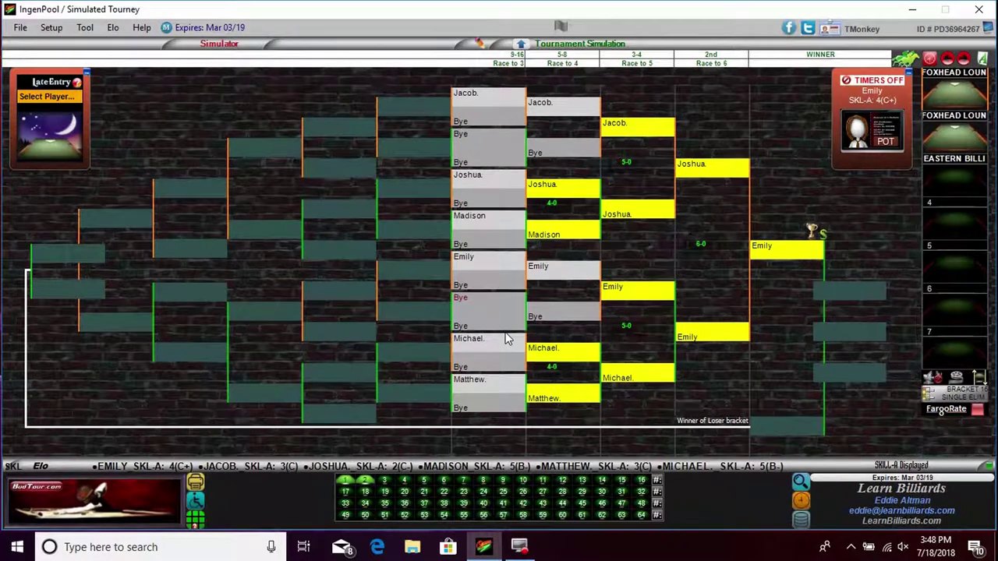
# - Close the finished tournament, then open and close Settings and Defaults
pyautogui.click(19, 30)
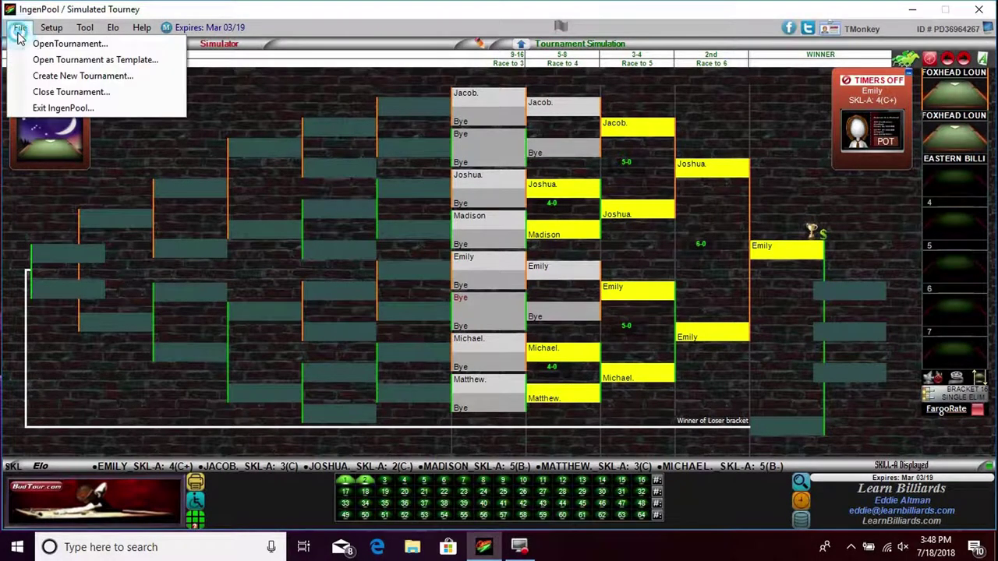
pyautogui.click(56, 92)
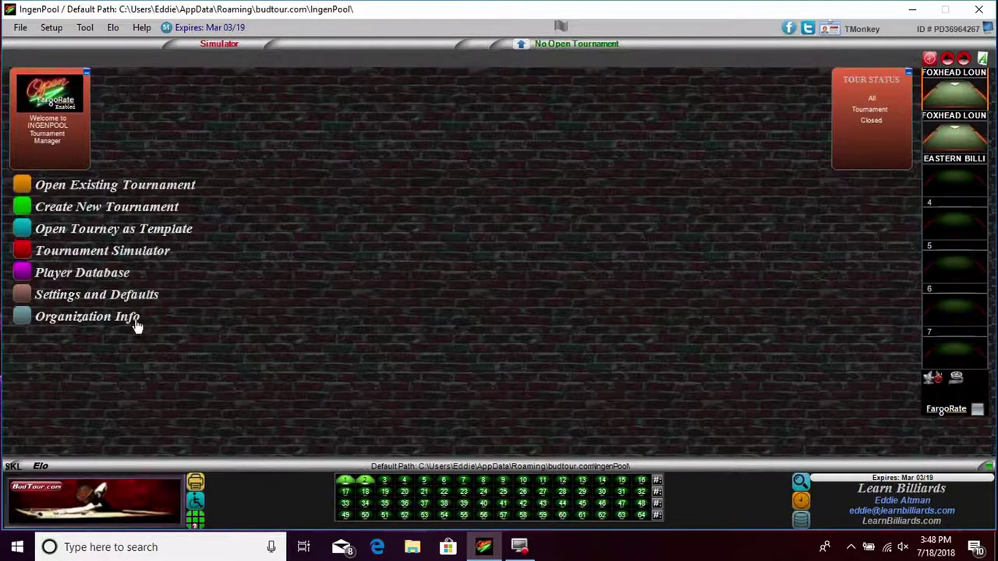
pyautogui.click(102, 301)
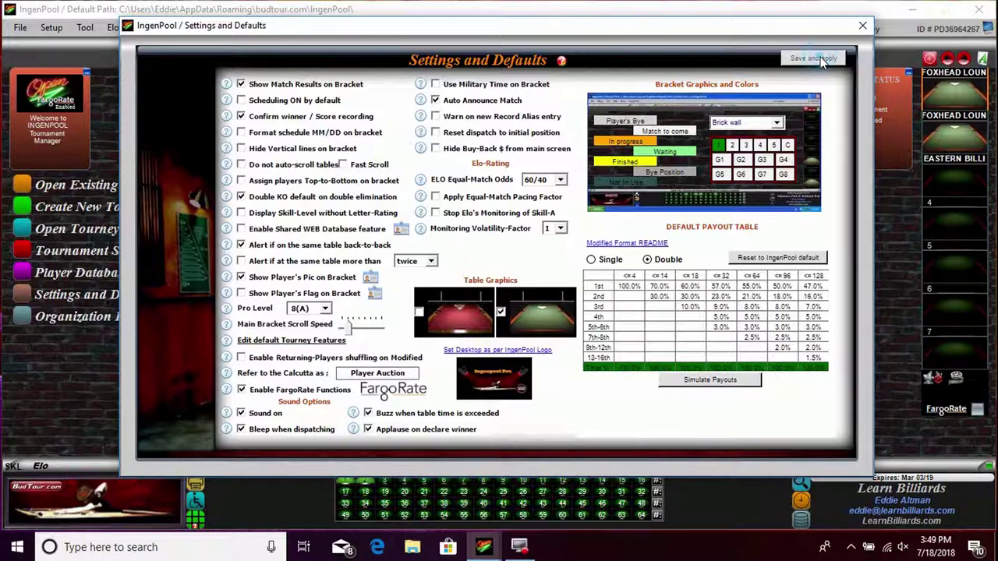
pyautogui.click(862, 25)
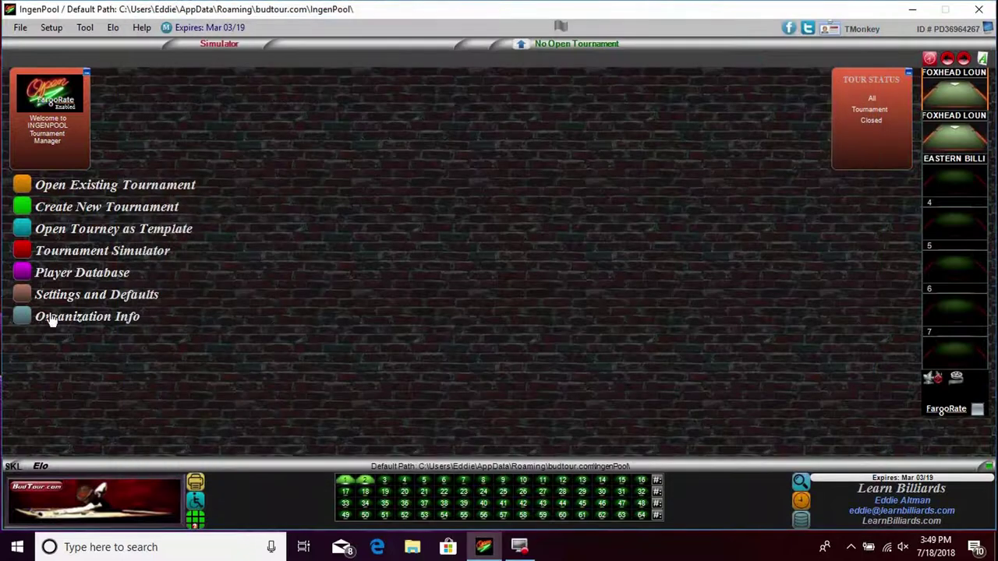
# - Load a player's record from the player database and bring up the bulk Texting window
pyautogui.click(82, 273)
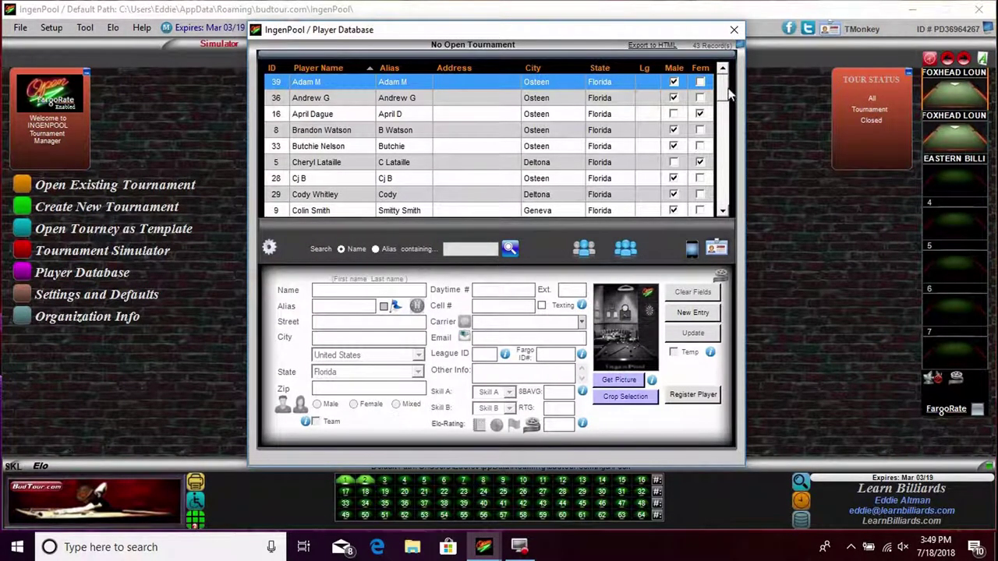
pyautogui.moveTo(730, 91); pyautogui.dragTo(729, 130)
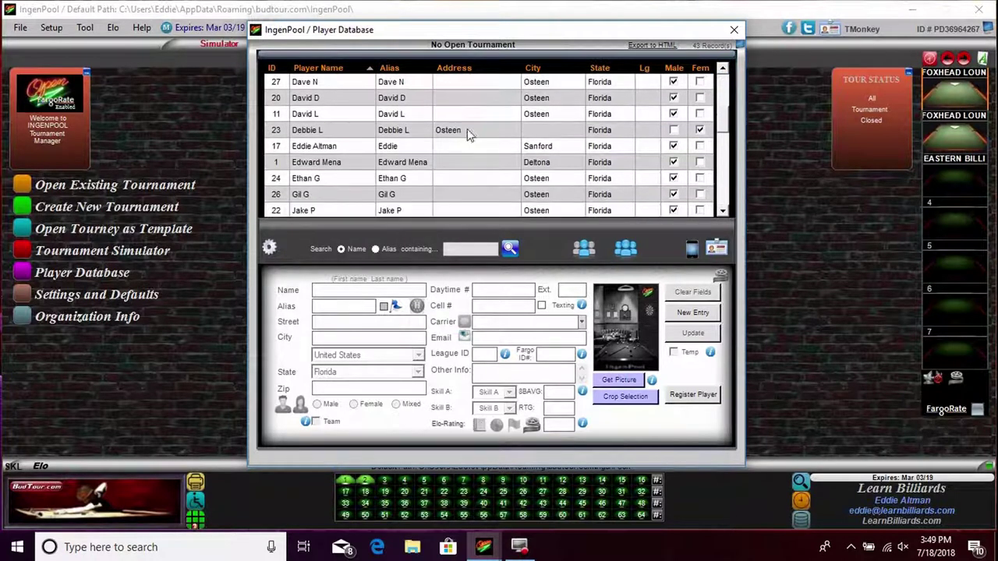
pyautogui.click(408, 149)
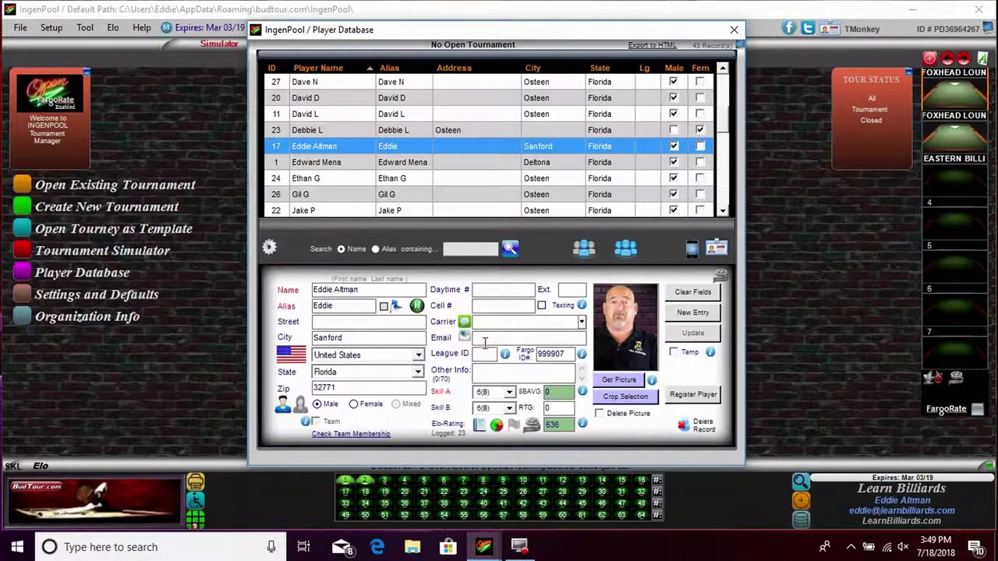
pyautogui.click(692, 251)
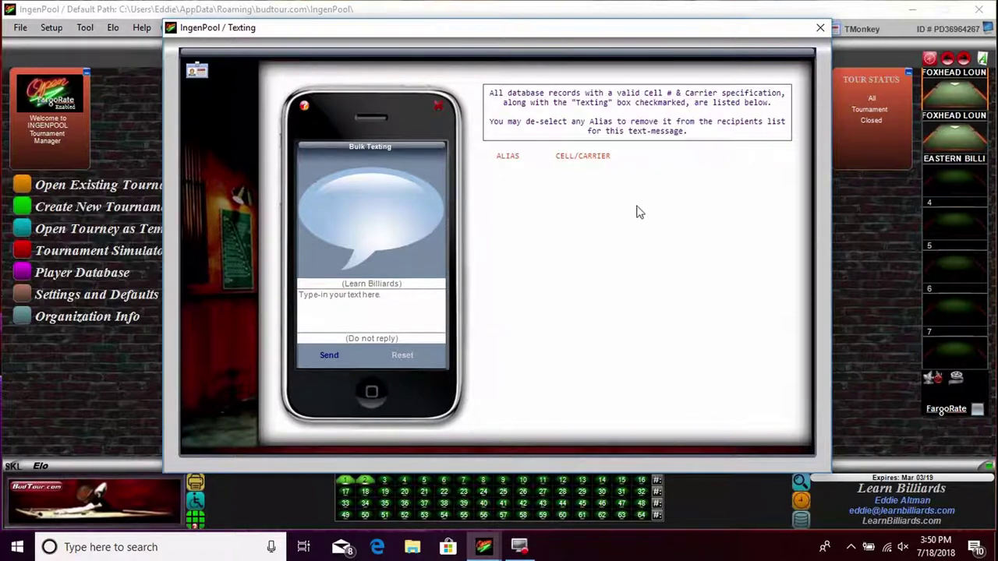
# - Close the Texting window, leaving the player's record in the database
pyautogui.click(818, 30)
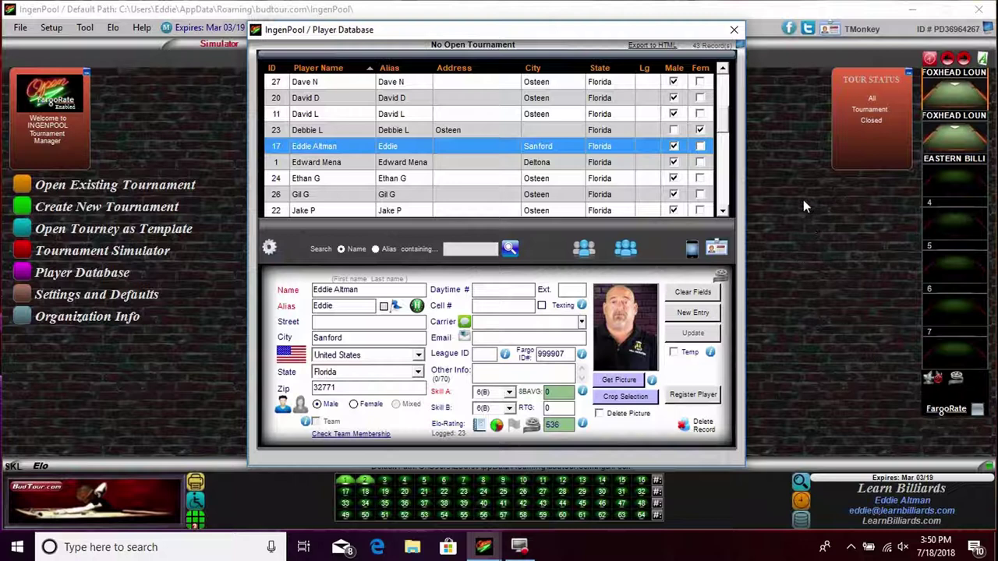
pyautogui.click(418, 307)
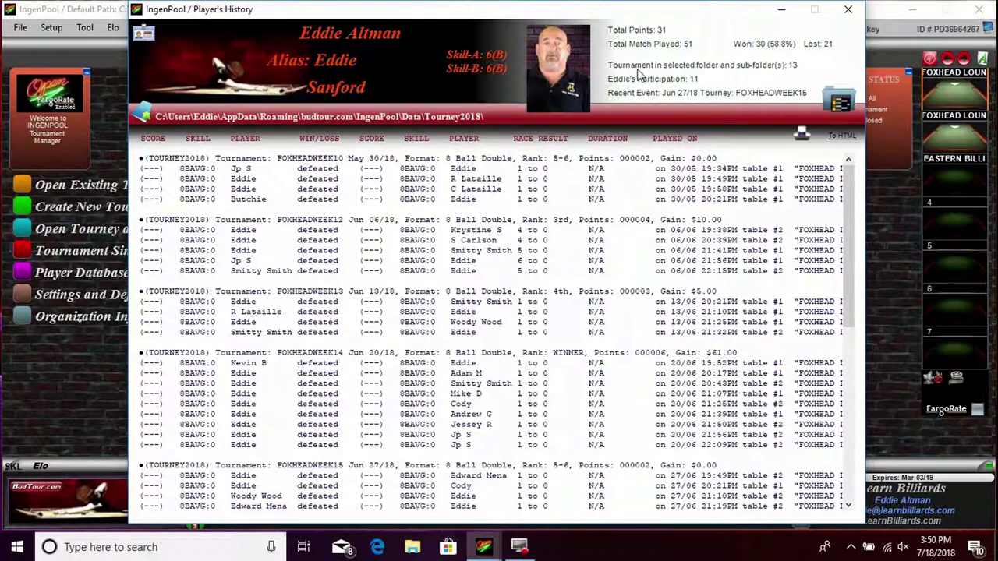
pyautogui.click(848, 10)
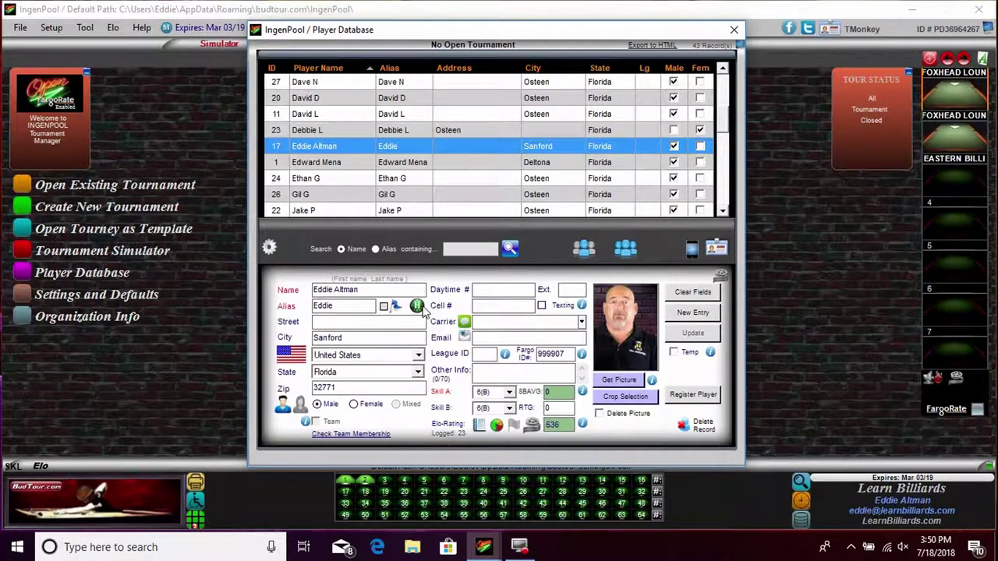
pyautogui.click(418, 306)
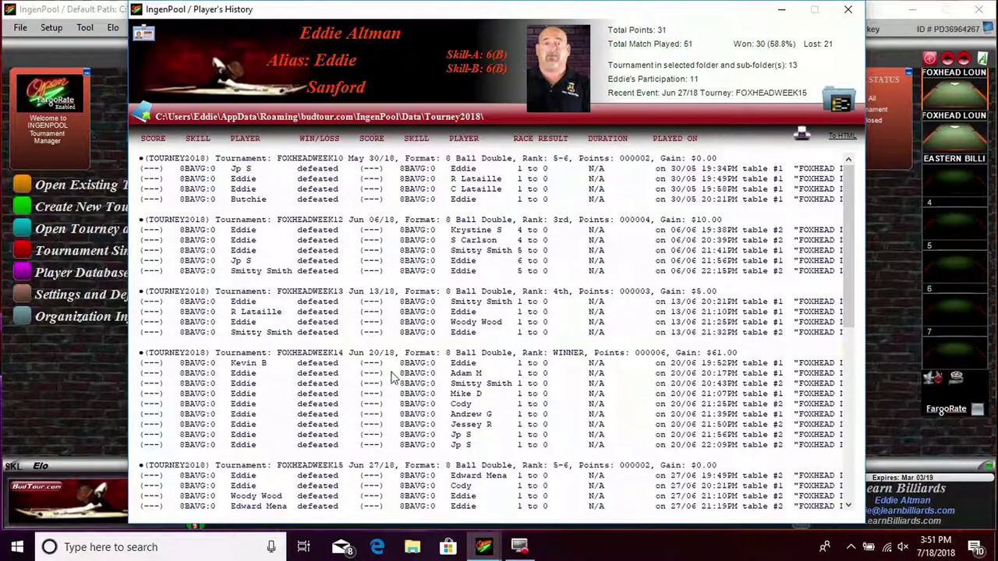
pyautogui.scroll(-2, 712, 282)
pyautogui.scroll(-5, 712, 282)
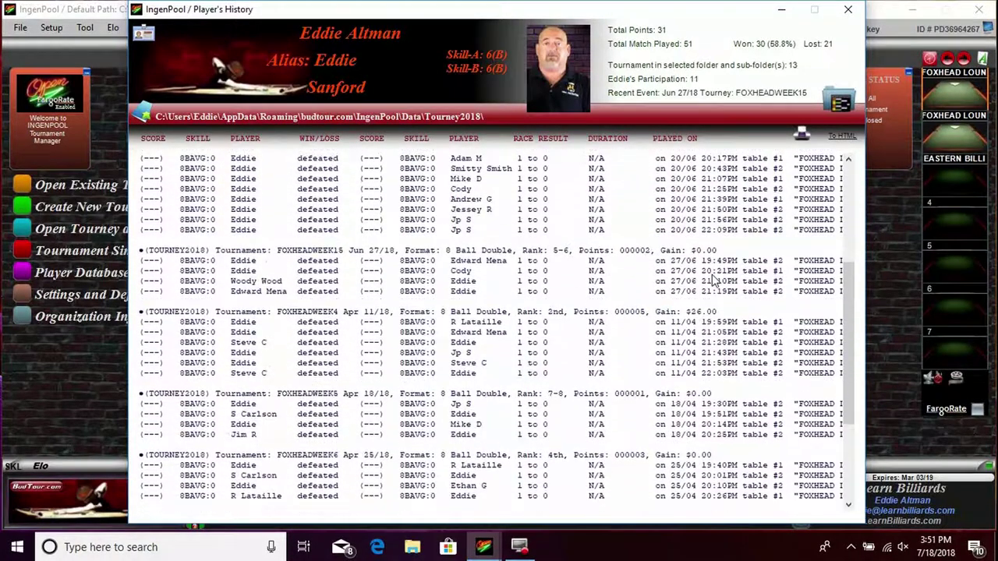
pyautogui.scroll(-2, 712, 283)
pyautogui.scroll(-3, 711, 282)
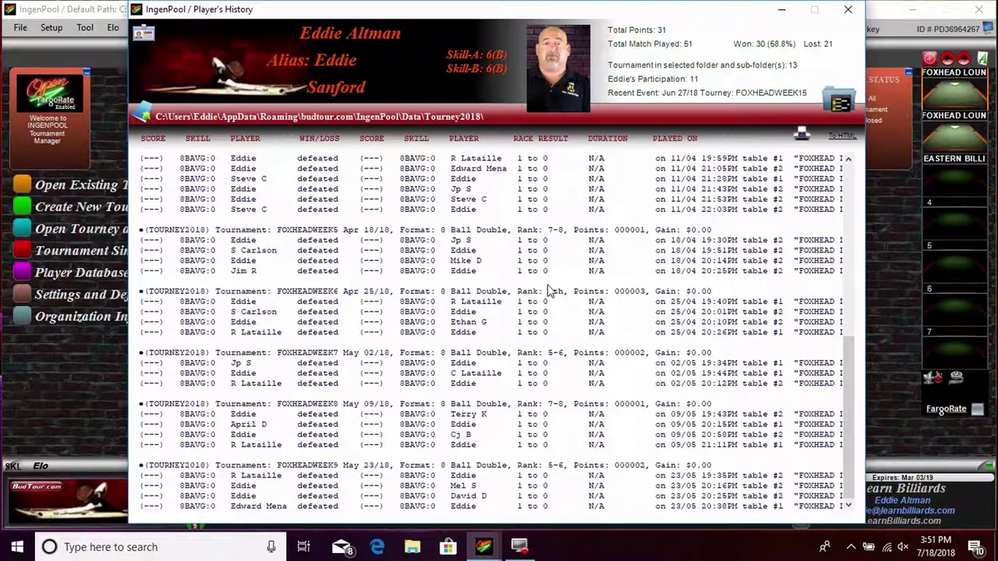
pyautogui.scroll(1, 593, 398)
pyautogui.scroll(3, 597, 412)
pyautogui.scroll(1, 597, 412)
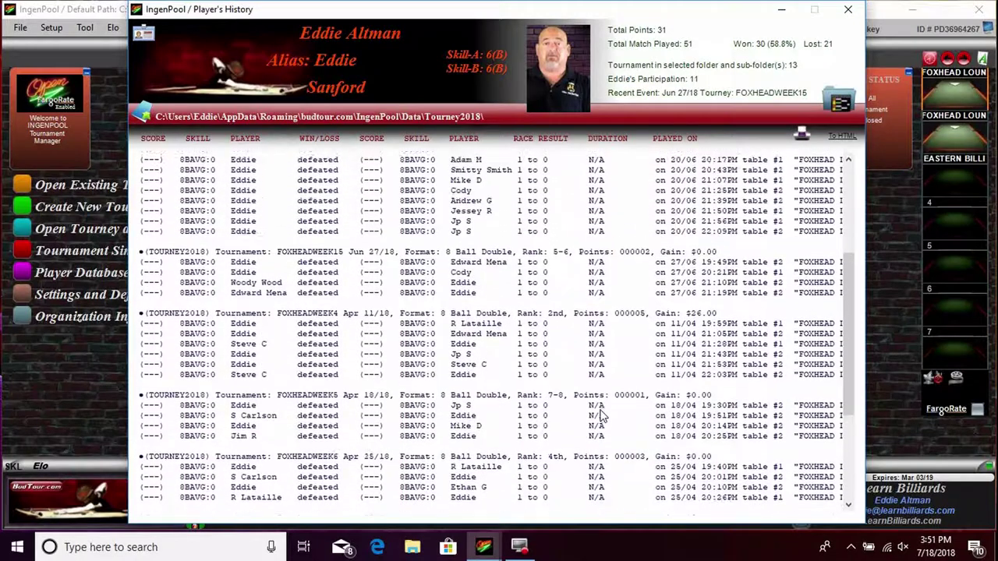
pyautogui.scroll(2, 601, 406)
pyautogui.scroll(1, 600, 401)
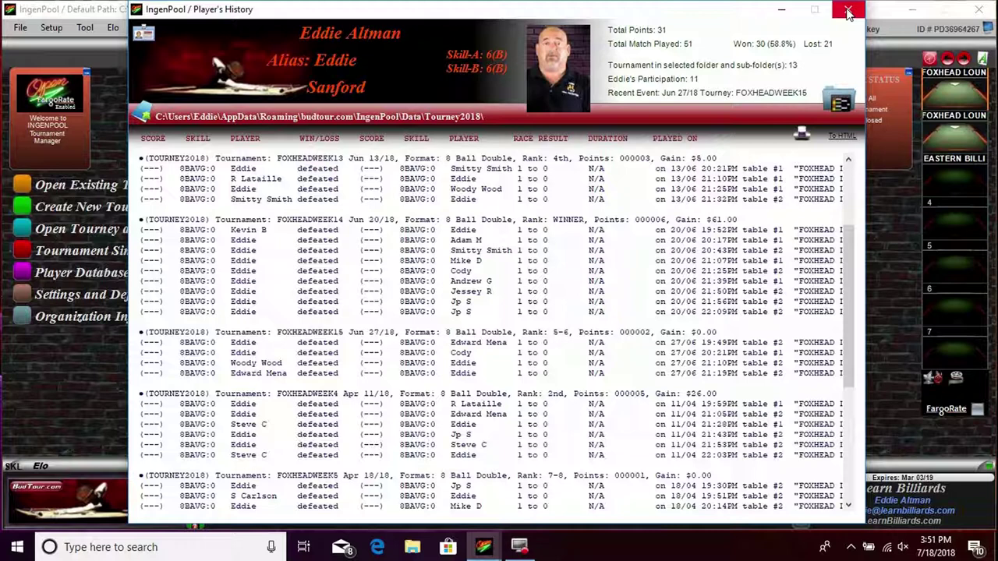
pyautogui.click(848, 12)
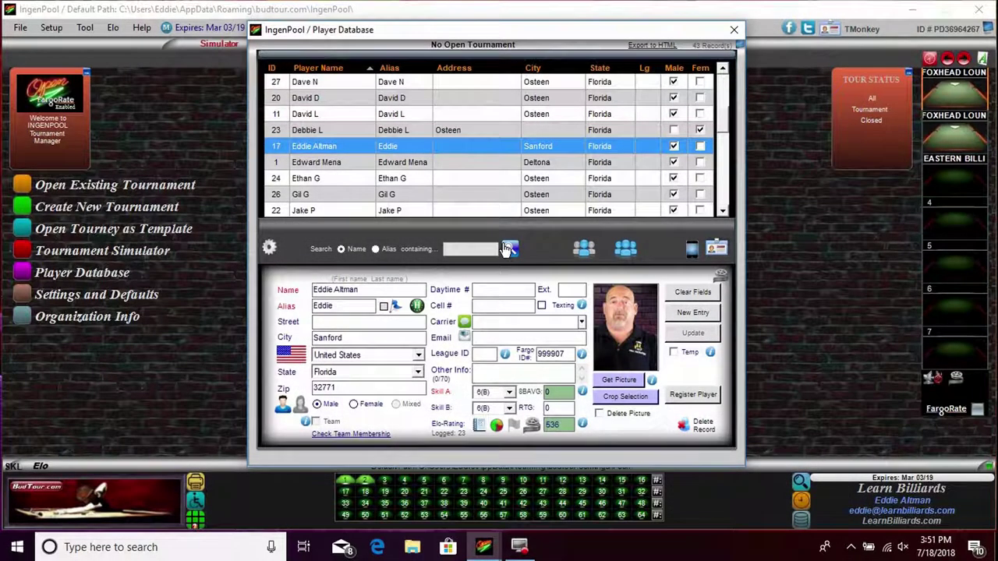
# - Close the Player Database and open the online Tutorial Videos from the Help menu
pyautogui.click(735, 31)
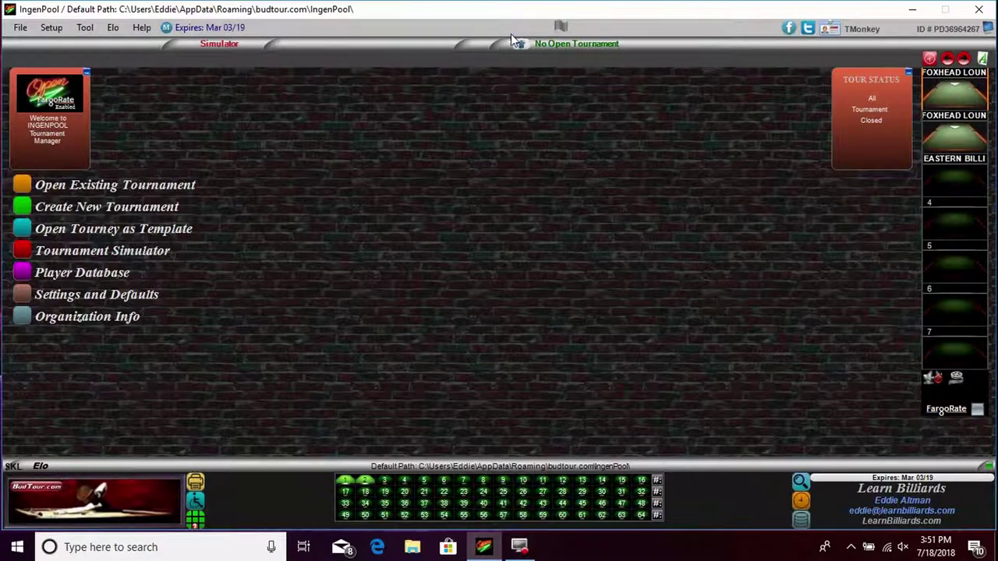
pyautogui.click(142, 27)
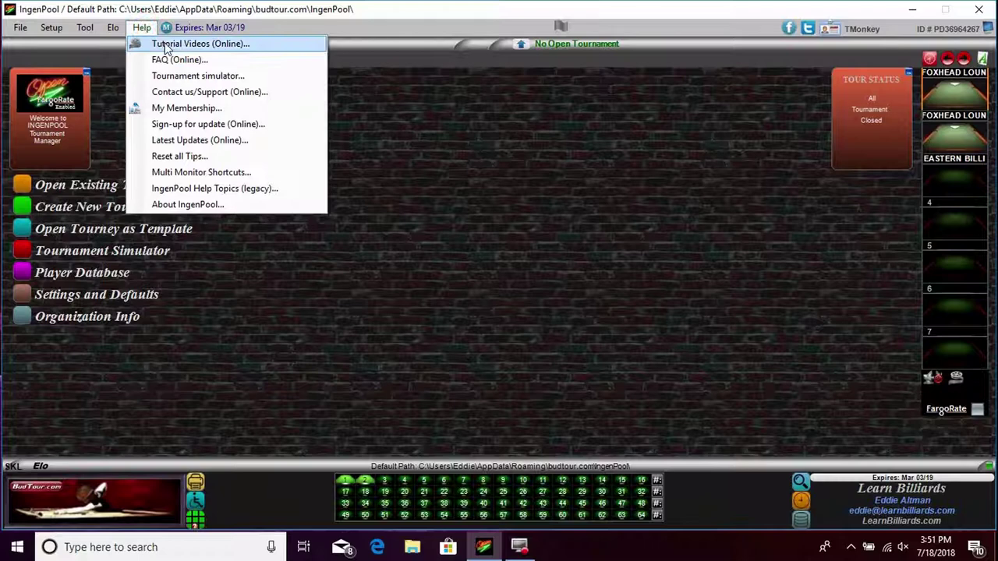
pyautogui.click(165, 49)
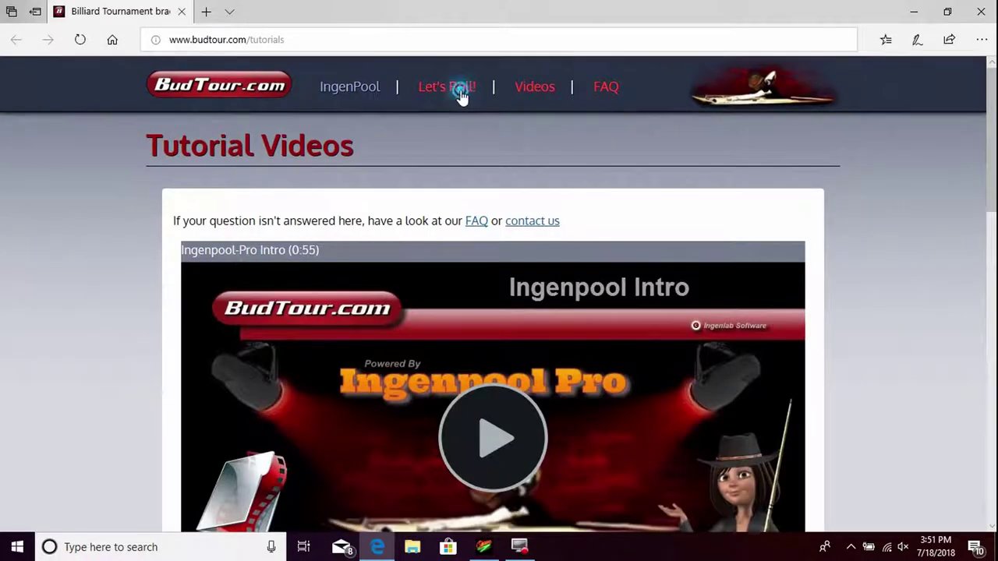
# - Search BudTour.com's Let's Roll! page for the hall name 'learn billiards'
pyautogui.click(458, 88)
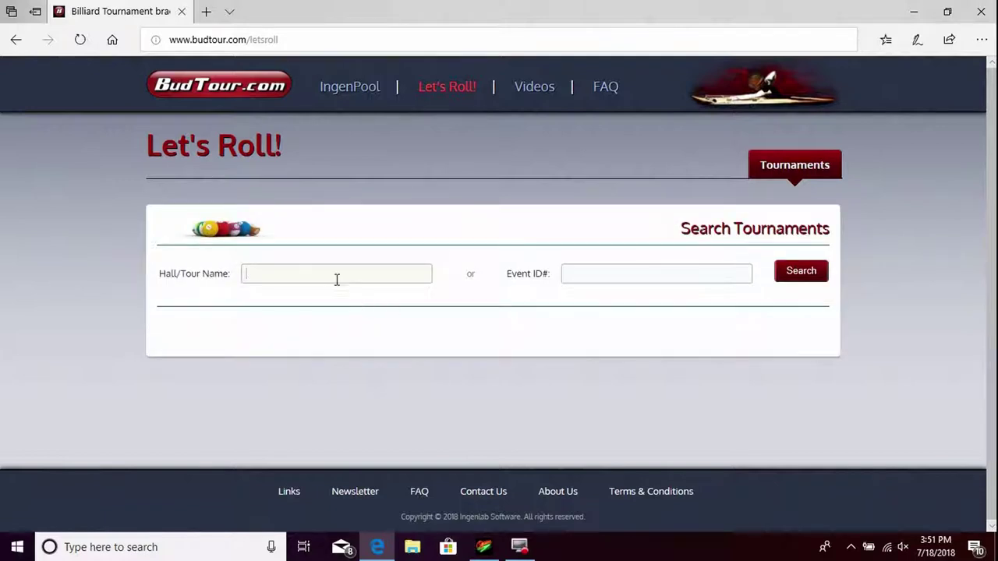
pyautogui.click(288, 274)
pyautogui.write('le')
pyautogui.click(370, 292)
pyautogui.click(279, 274)
pyautogui.click(292, 274)
pyautogui.write('arn billiards')
pyautogui.press('Return')
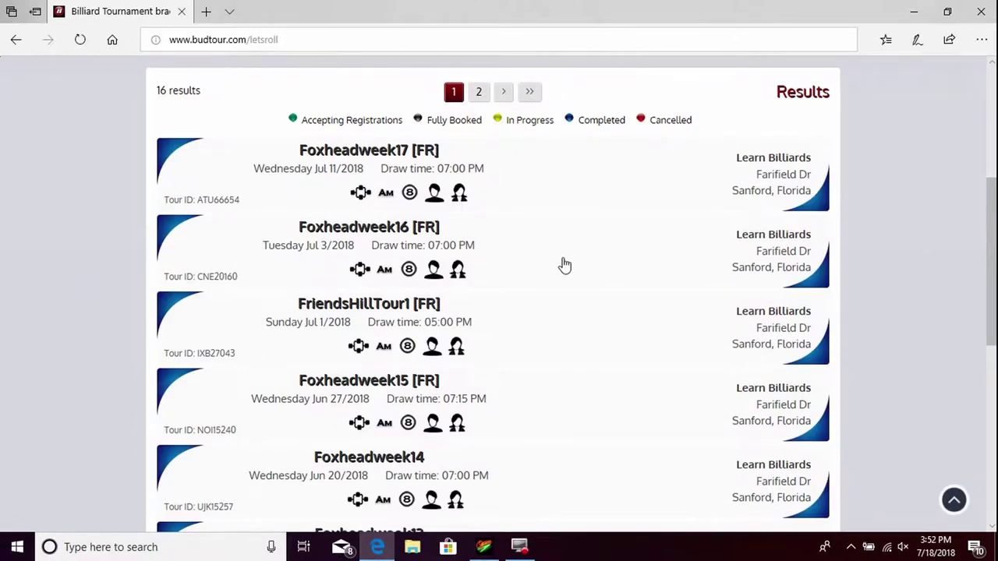
# - Open the Foxheadweek14 tournament bracket from the search results
pyautogui.scroll(-5, 525, 258)
pyautogui.scroll(-2, 526, 258)
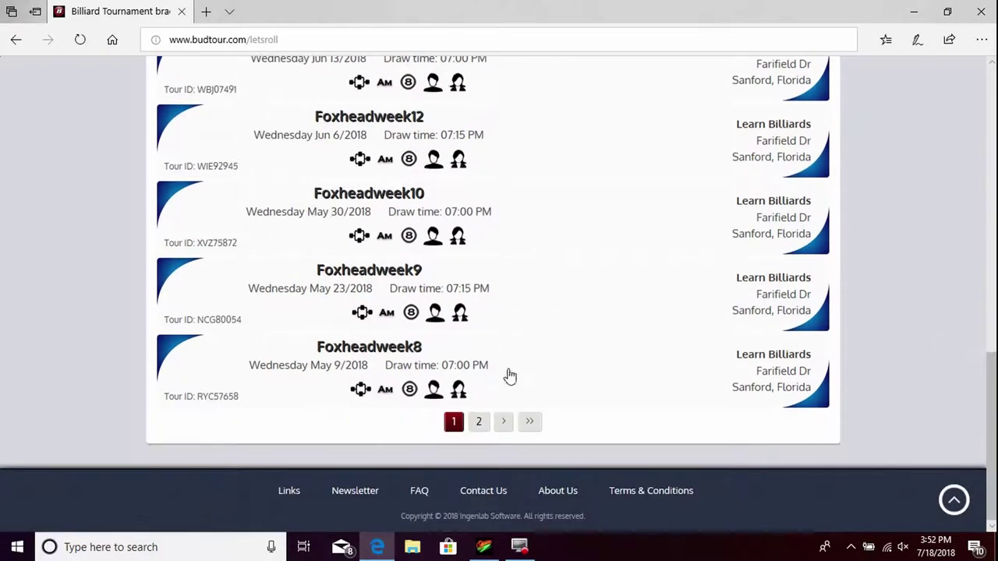
pyautogui.scroll(4, 587, 375)
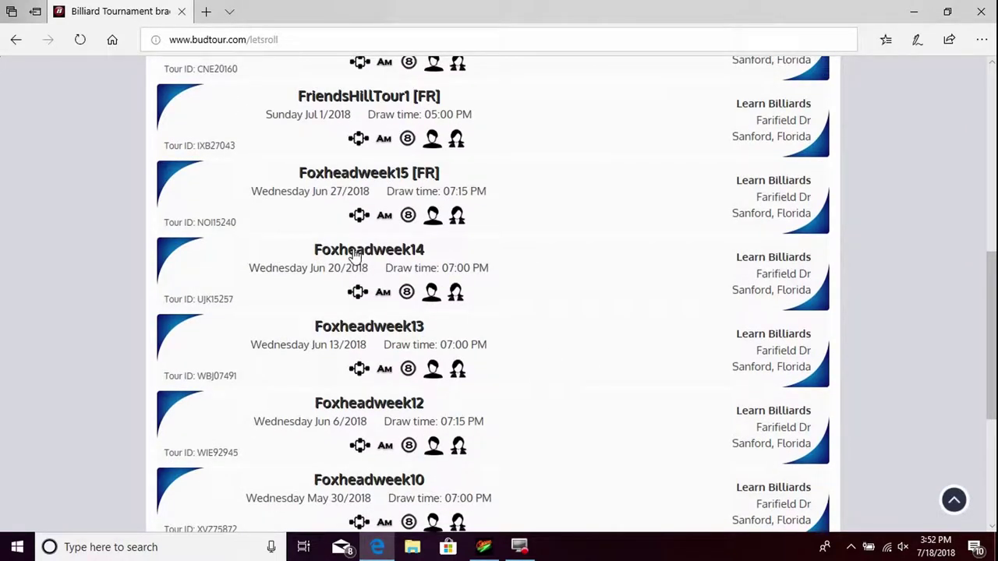
pyautogui.click(360, 250)
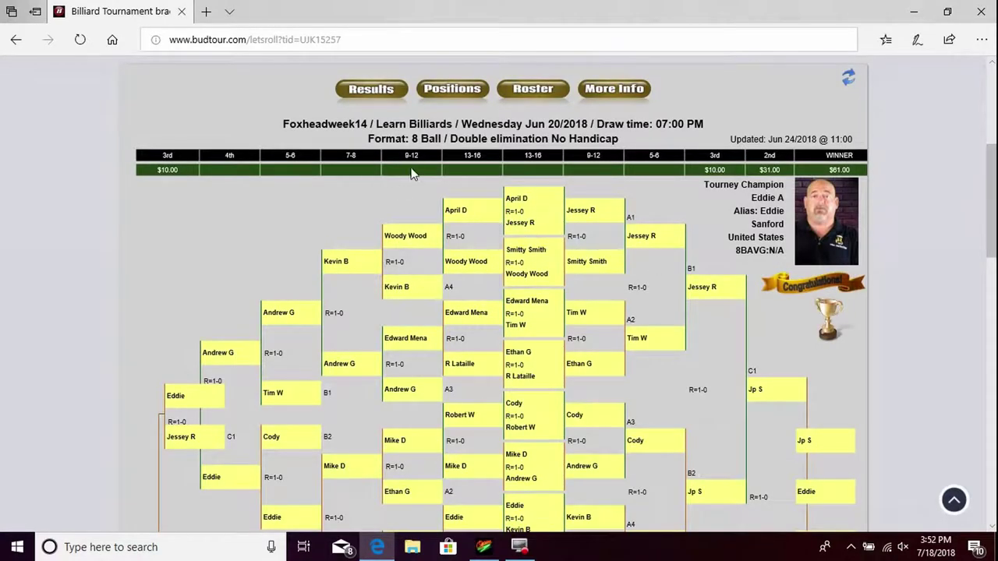
# - Scroll through the finished Foxheadweek14 8-ball bracket and back to the top
pyautogui.scroll(-1, 709, 253)
pyautogui.scroll(-3, 710, 252)
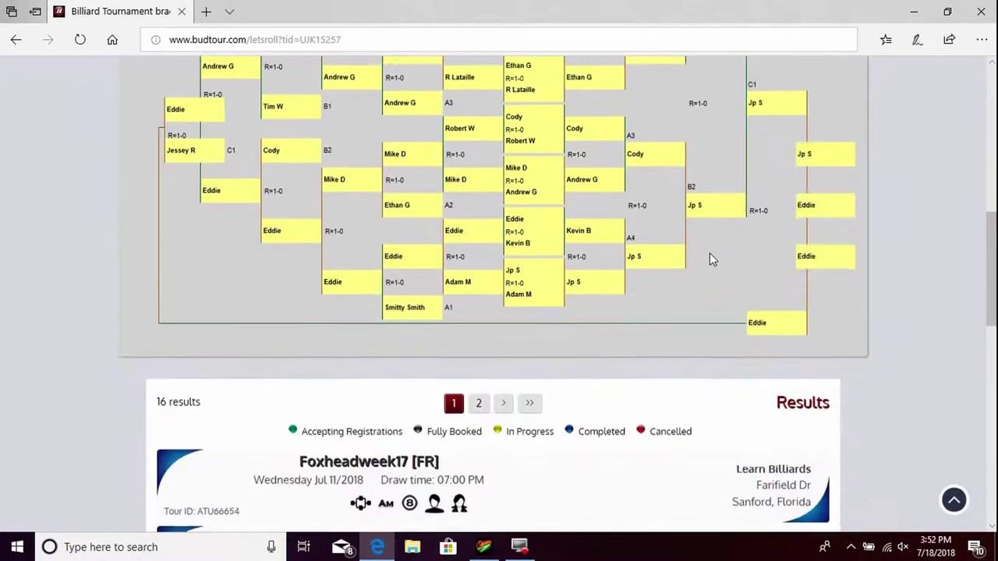
pyautogui.scroll(-2, 709, 253)
pyautogui.scroll(3, 710, 253)
pyautogui.scroll(4, 710, 252)
pyautogui.scroll(-2, 709, 252)
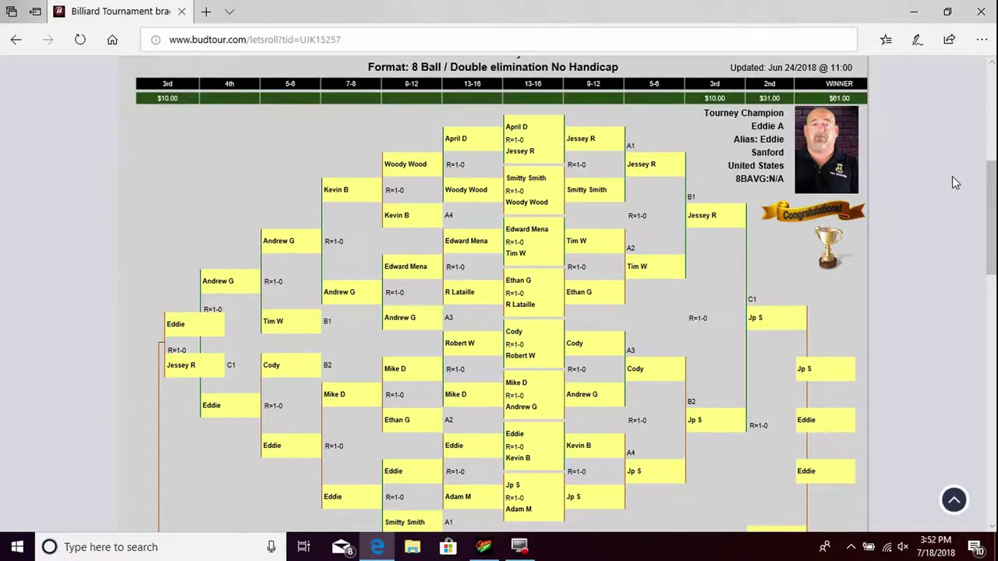
pyautogui.scroll(5, 912, 187)
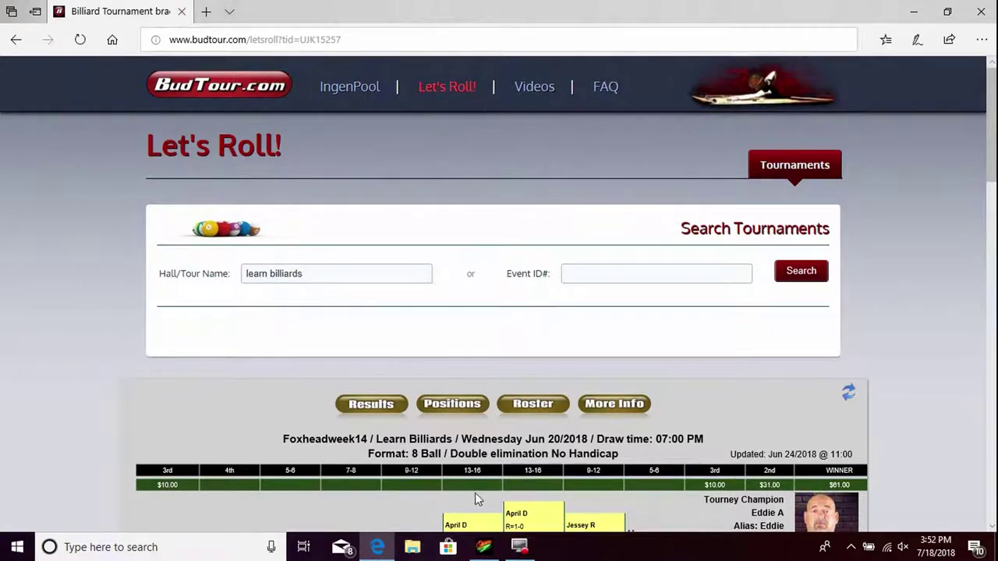
pyautogui.click(484, 548)
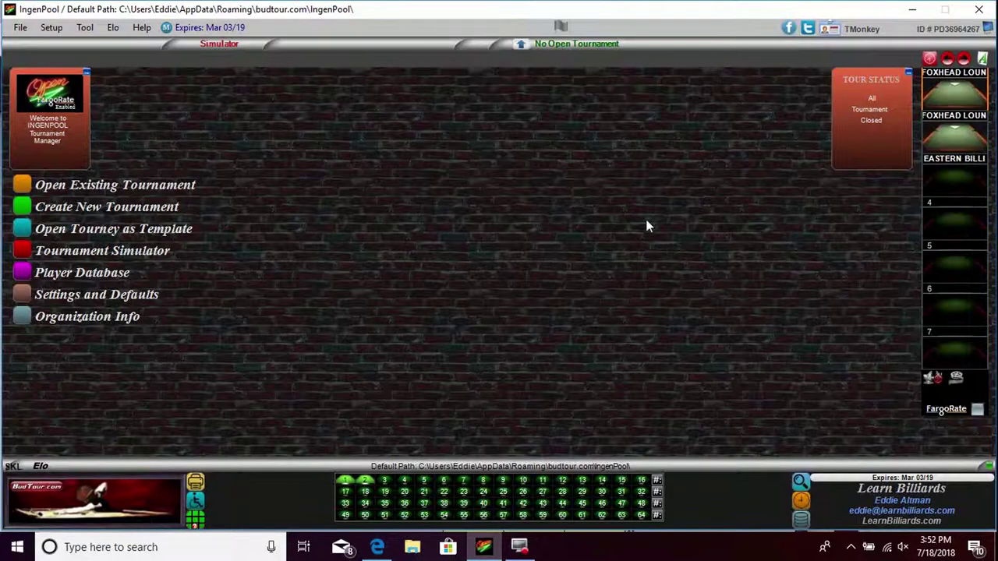